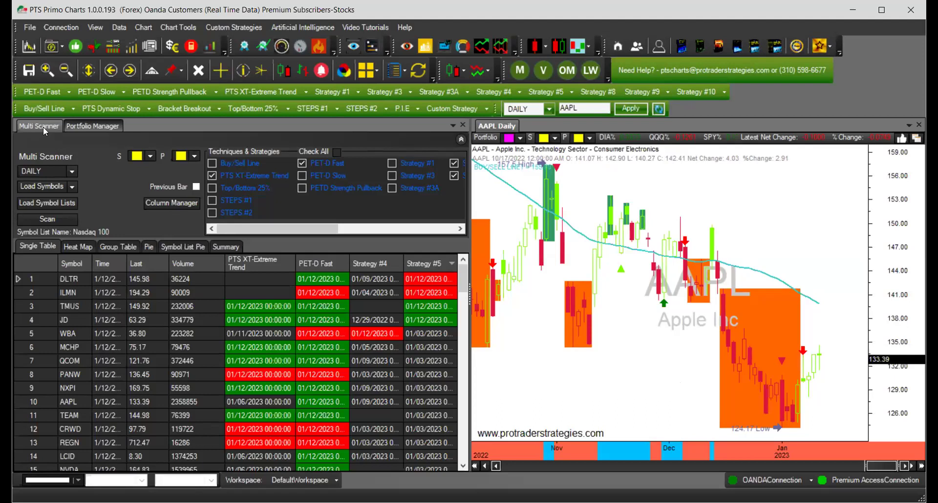
pyautogui.click(511, 89)
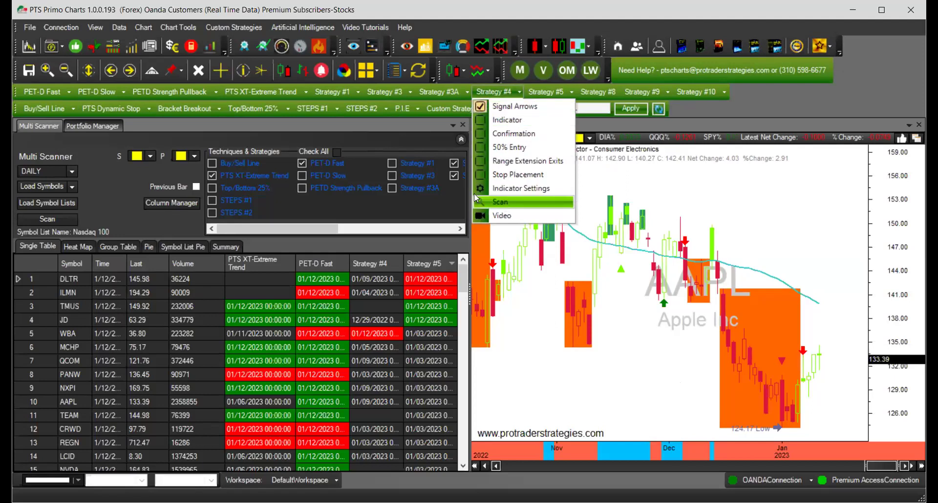
pyautogui.click(231, 226)
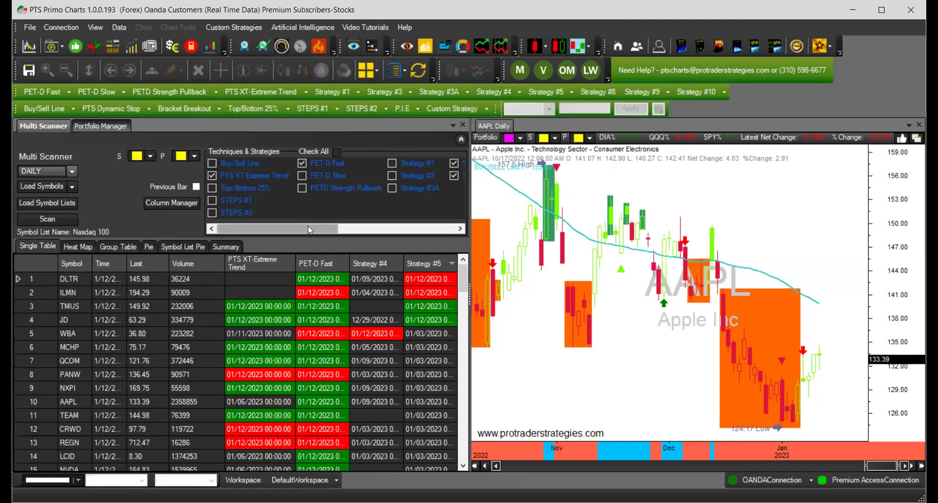
pyautogui.moveTo(308, 226); pyautogui.dragTo(388, 223)
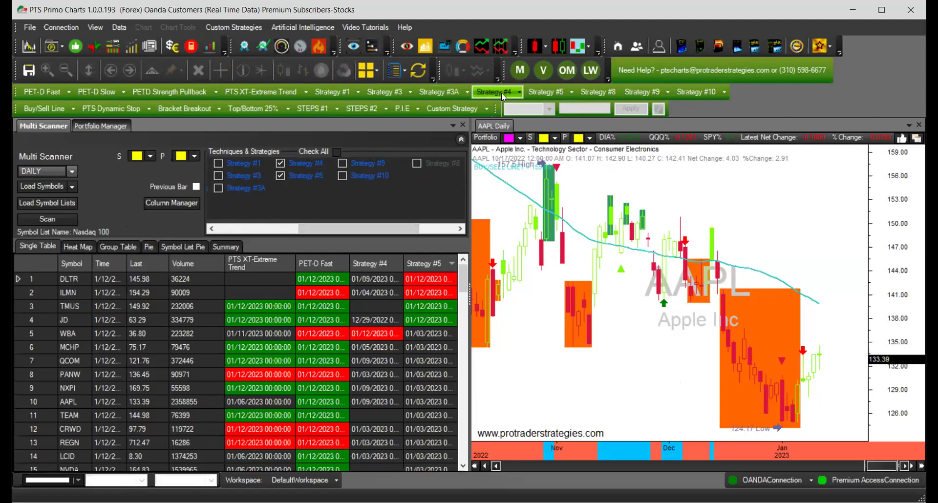
pyautogui.moveTo(316, 229); pyautogui.dragTo(225, 230)
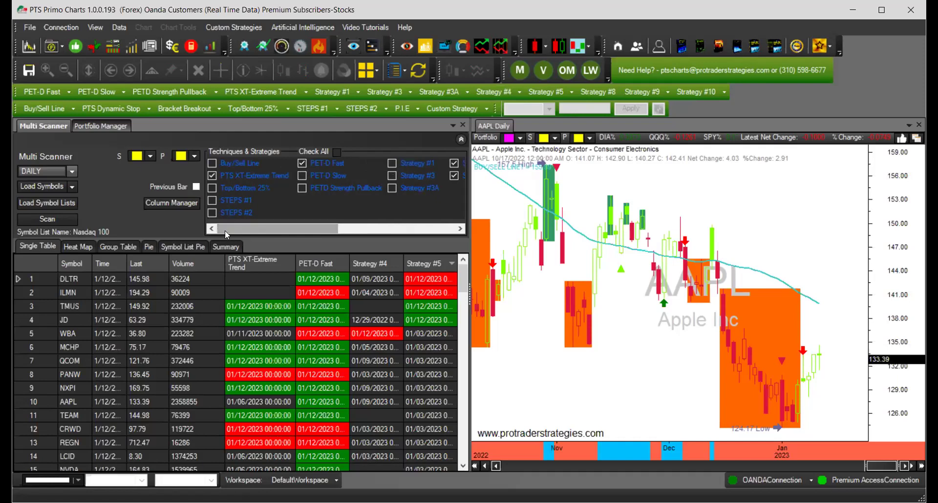
# Open the individual scanners for PTS XT-Extreme Trend and Buy/Sell Line, and bring the Multi Scanner back into view
pyautogui.click(289, 93)
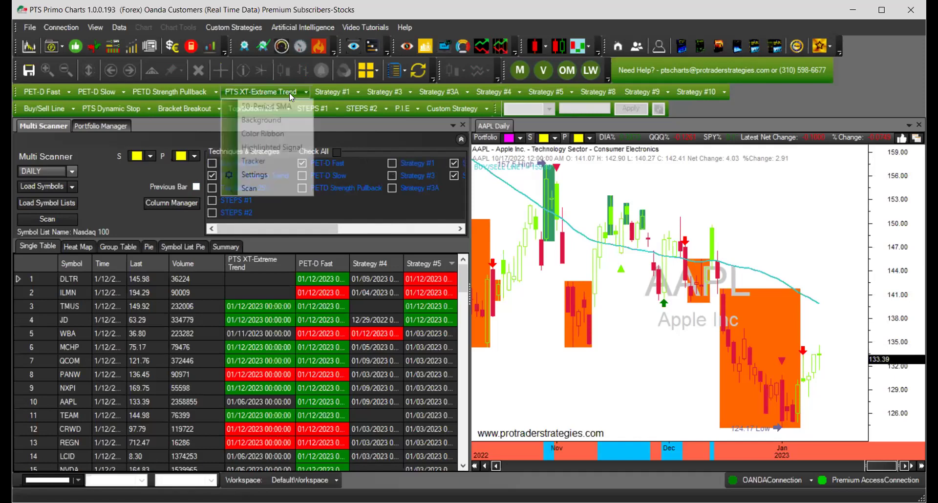
pyautogui.click(243, 188)
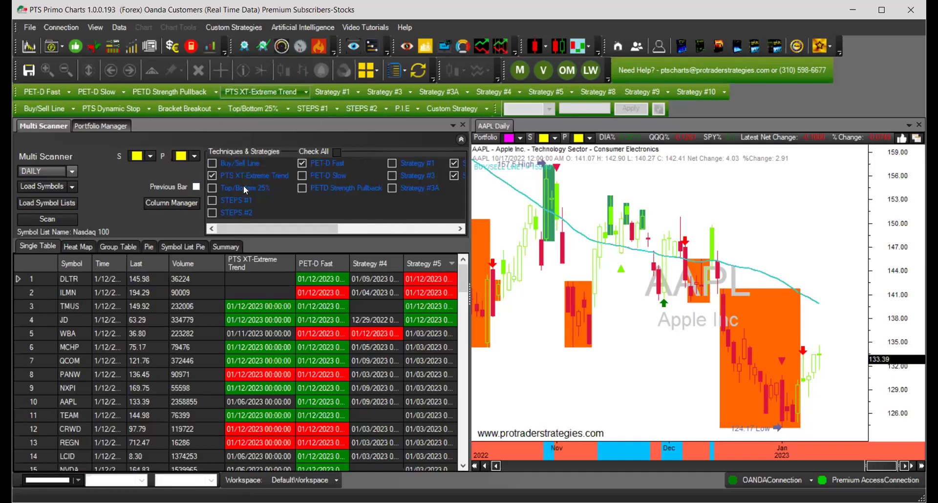
pyautogui.click(54, 110)
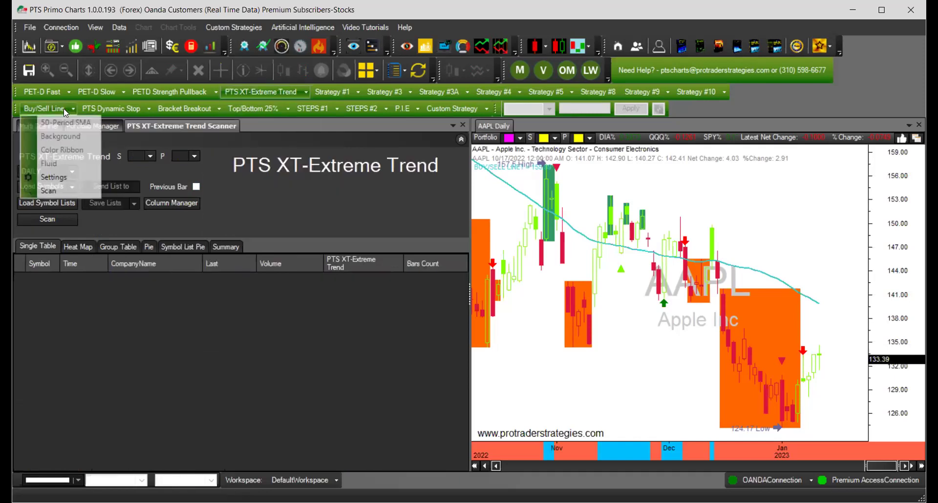
pyautogui.click(54, 192)
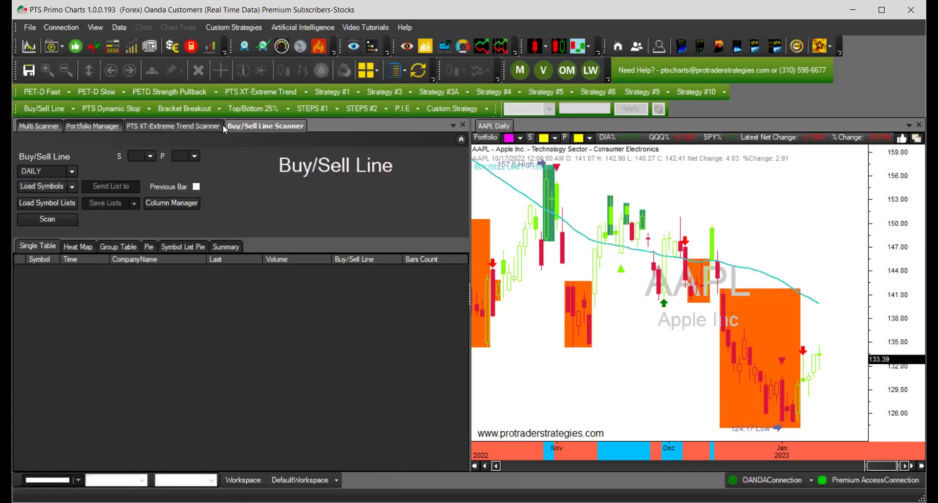
pyautogui.click(49, 126)
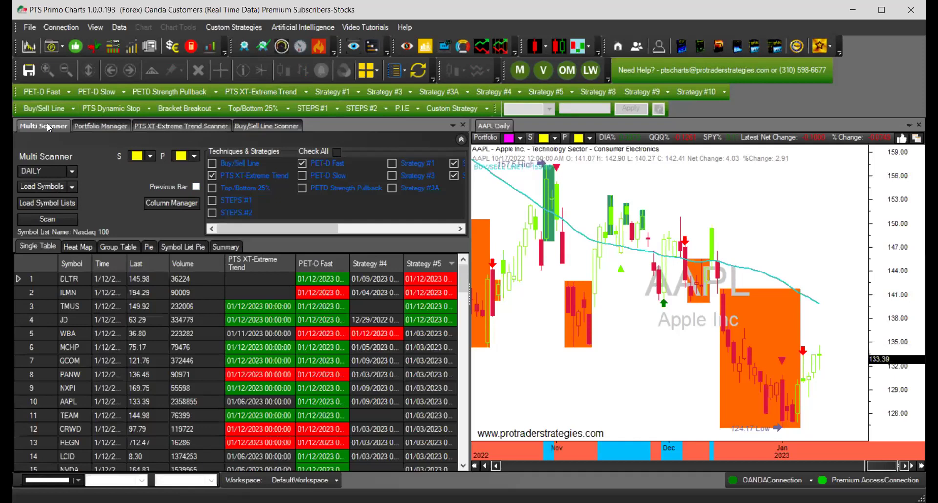
# Scan the Nasdaq 100 list in the PTS XT-Extreme Trend scanner and sort the results by Bars Count, highest first
pyautogui.click(174, 127)
pyautogui.click(72, 186)
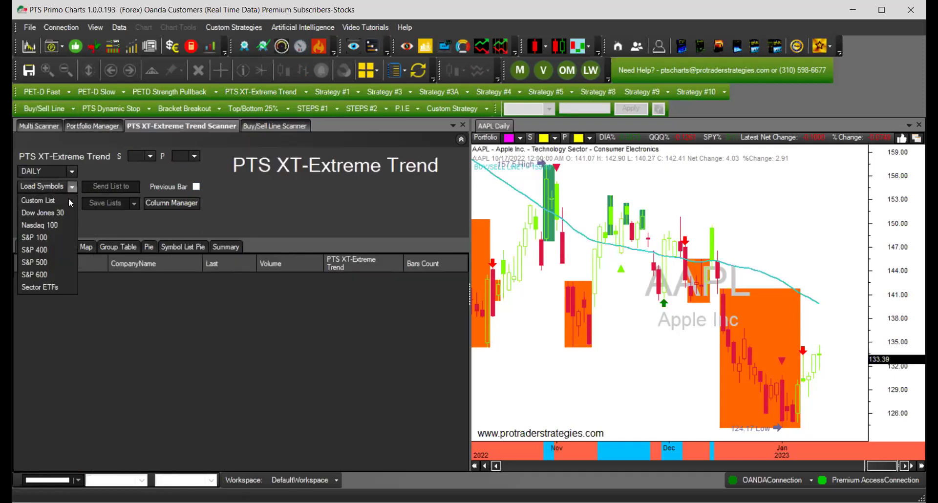
pyautogui.click(55, 221)
pyautogui.click(47, 219)
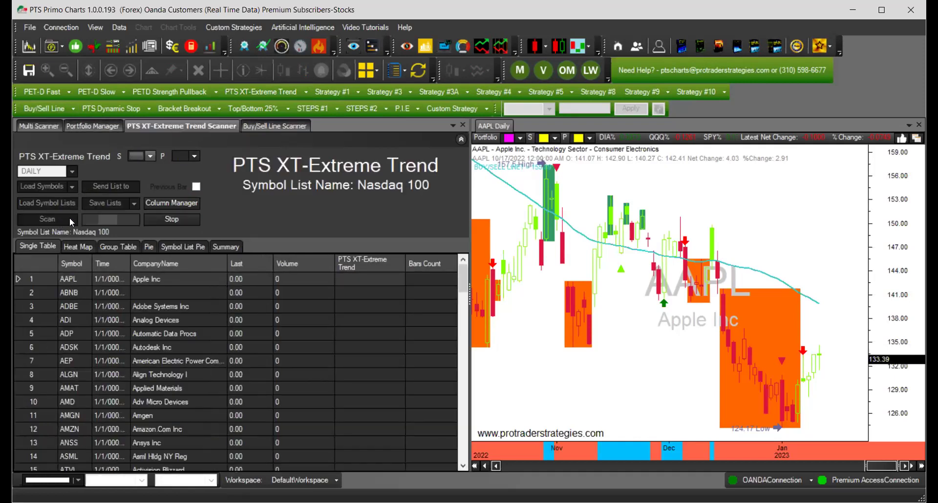
pyautogui.click(429, 260)
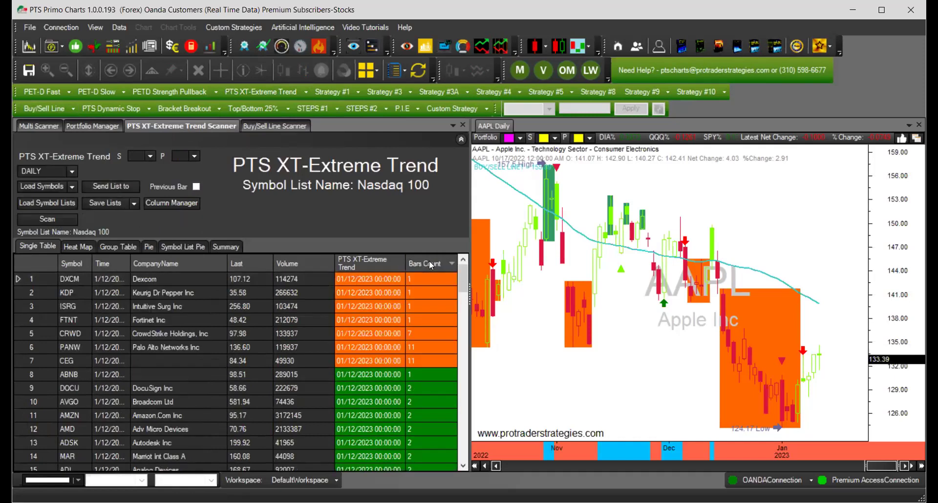
pyautogui.click(429, 260)
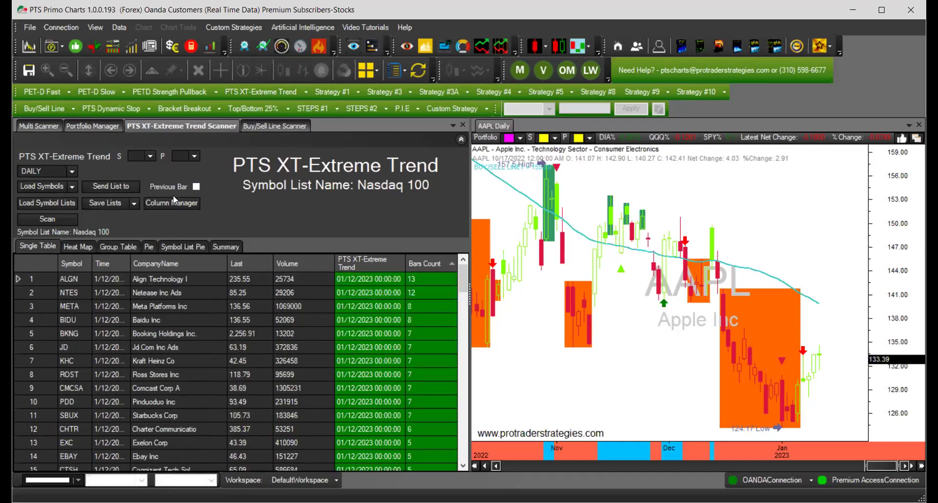
# Set the PTS XT-Extreme Trend scanner's S and P link colors to yellow and show ALGN on the linked chart
pyautogui.click(150, 155)
pyautogui.click(138, 220)
pyautogui.click(193, 155)
pyautogui.click(186, 218)
pyautogui.click(77, 277)
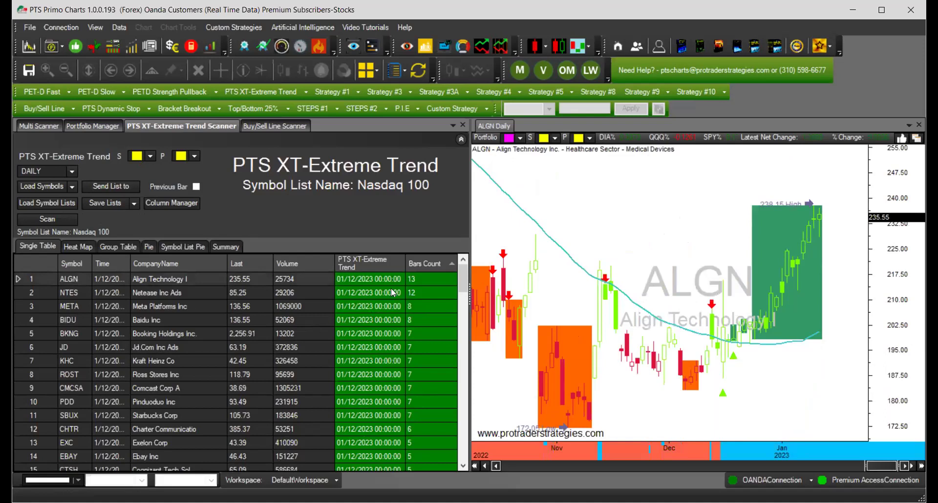
pyautogui.moveTo(417, 270)
pyautogui.scroll(1, 805, 348)
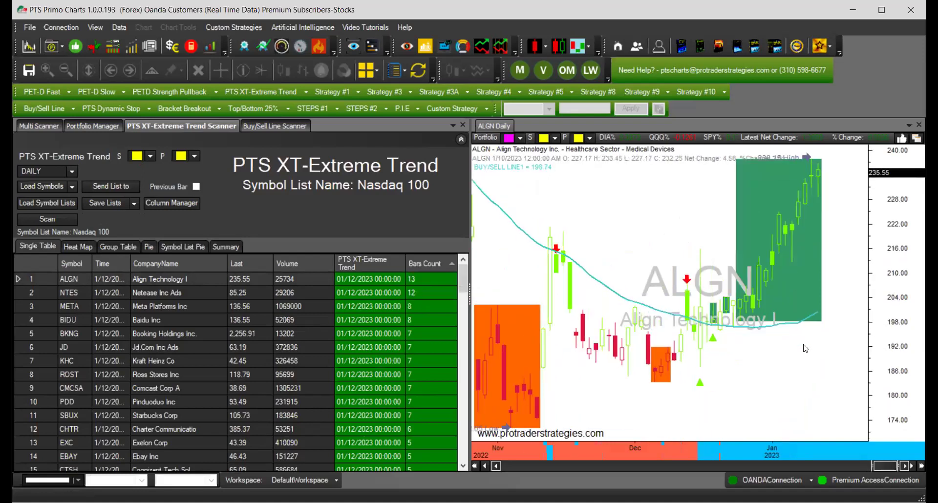
pyautogui.scroll(-1, 805, 348)
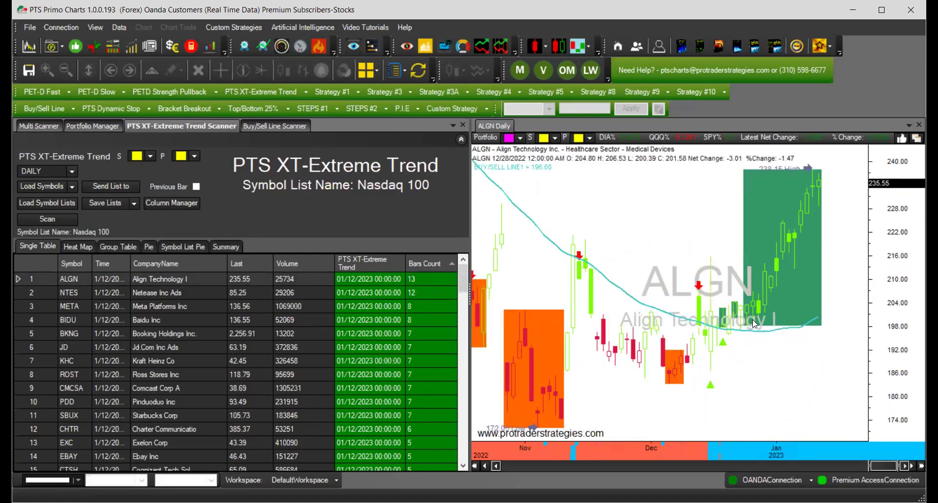
# Load the Dow Jones 30 symbols into the Buy/Sell Line scanner and run the scan
pyautogui.click(298, 127)
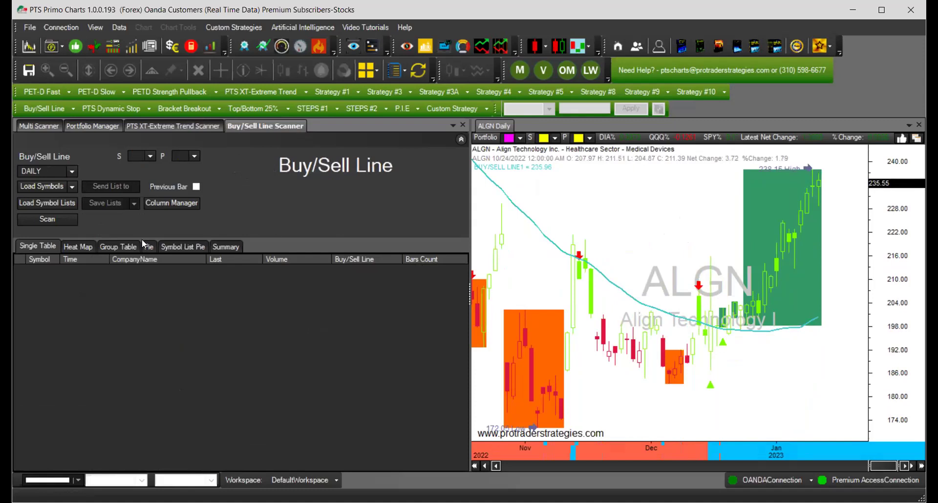
pyautogui.click(72, 186)
pyautogui.click(63, 212)
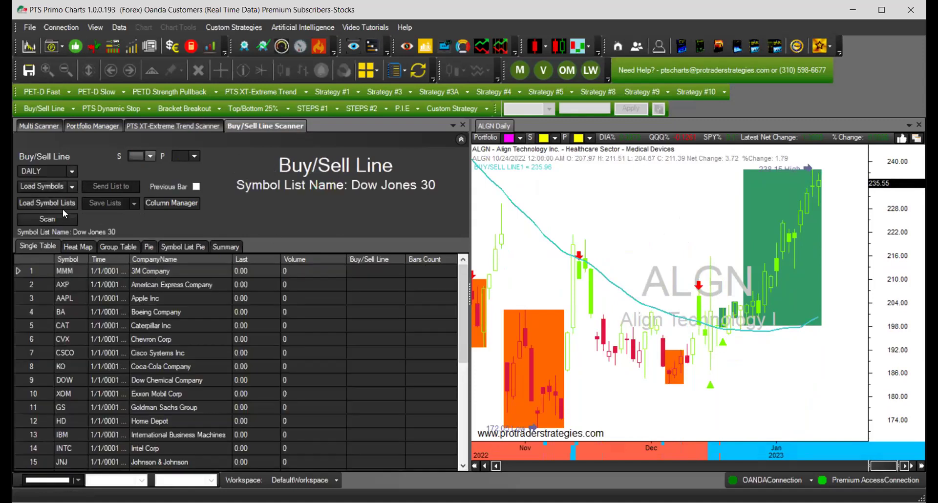
pyautogui.click(62, 216)
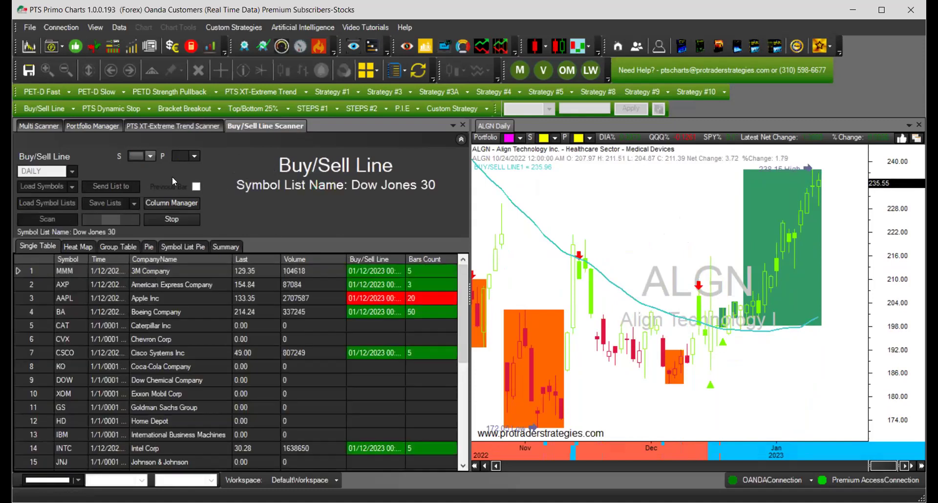
# Set the Buy/Sell Line scanner's S and P link colors to yellow and sort its results by Bars Count, highest first
pyautogui.click(150, 156)
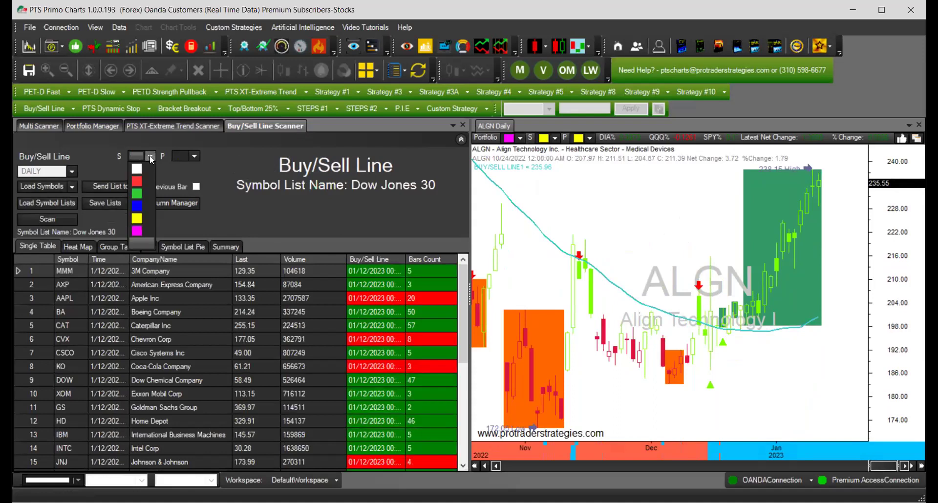
pyautogui.click(137, 220)
pyautogui.click(189, 158)
pyautogui.click(185, 215)
pyautogui.click(435, 256)
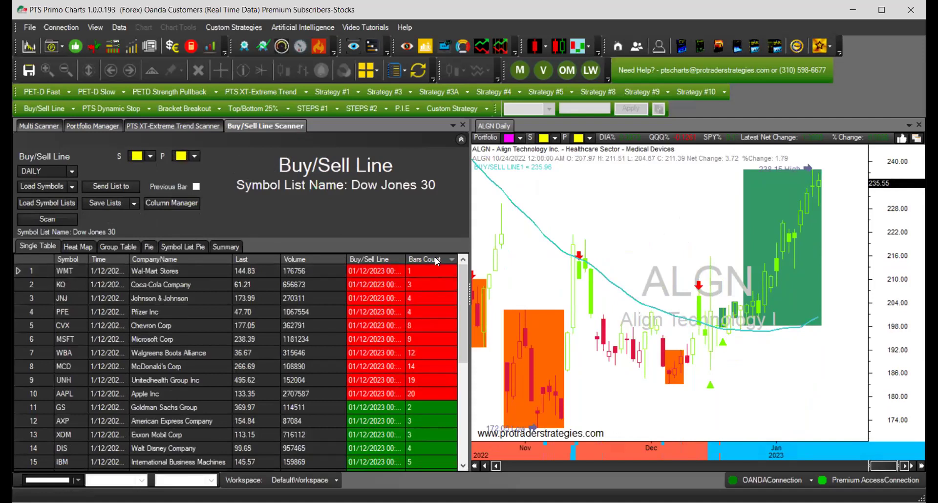
pyautogui.click(429, 260)
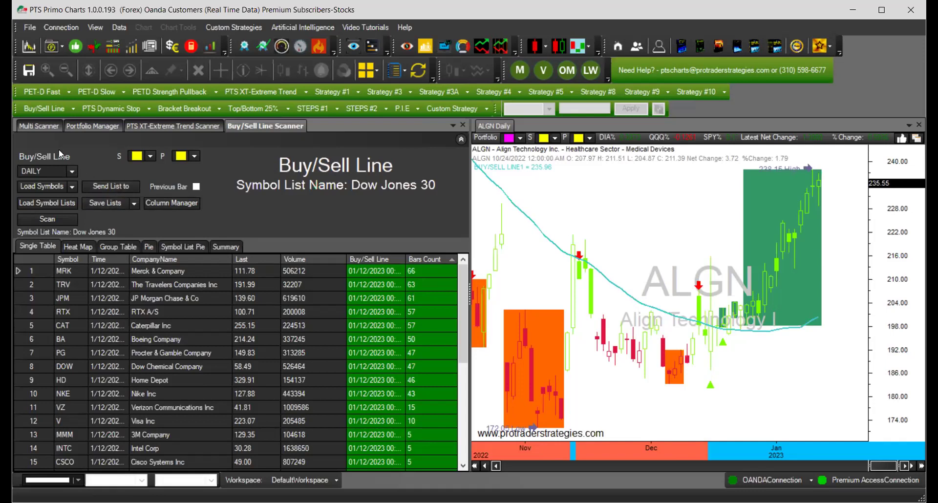
# Open the Breakout Scanner and Breakout Dashboard, and bring the Breakout Scanner to the front
pyautogui.click(41, 127)
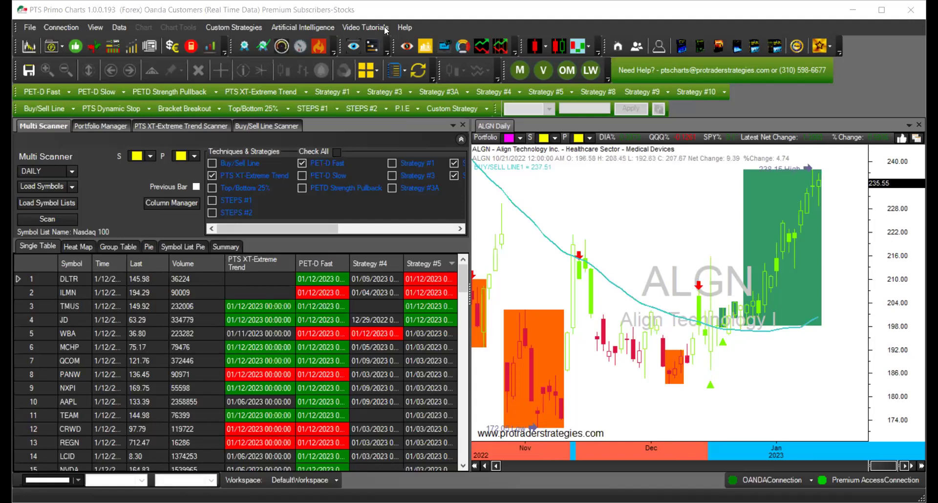
pyautogui.click(513, 125)
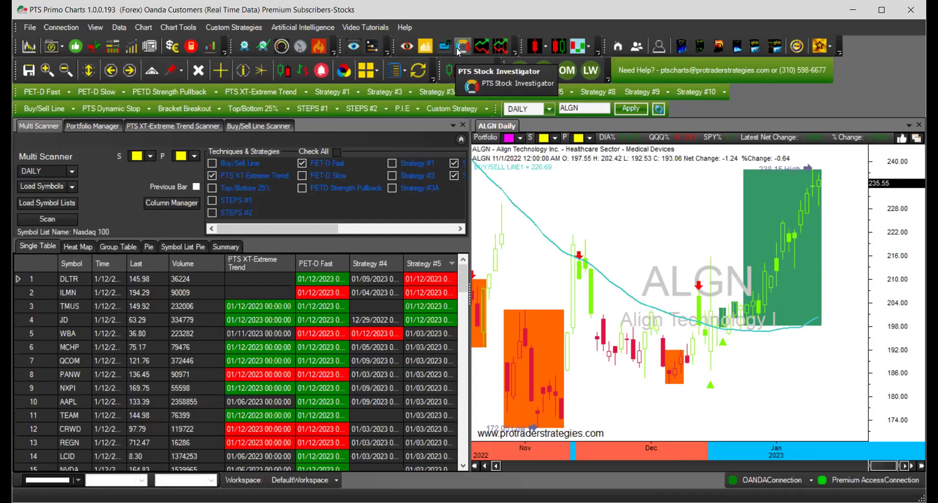
pyautogui.click(499, 51)
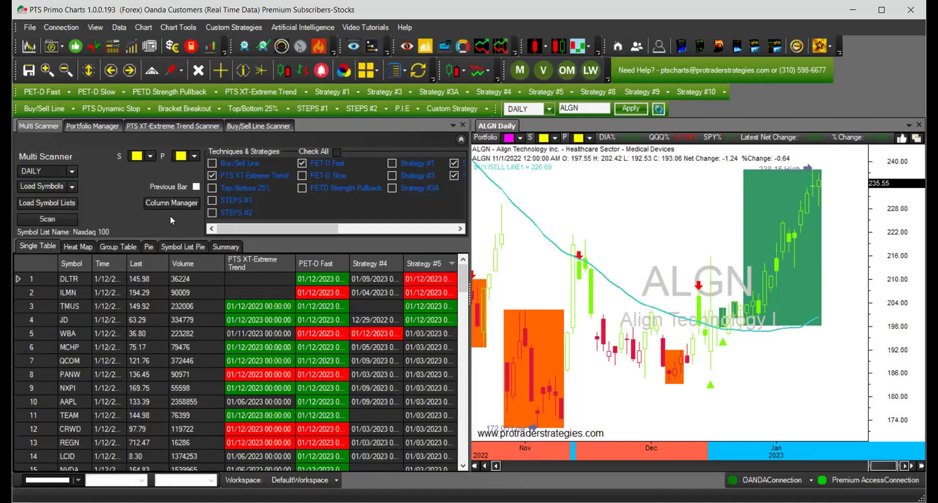
pyautogui.click(499, 49)
pyautogui.click(334, 125)
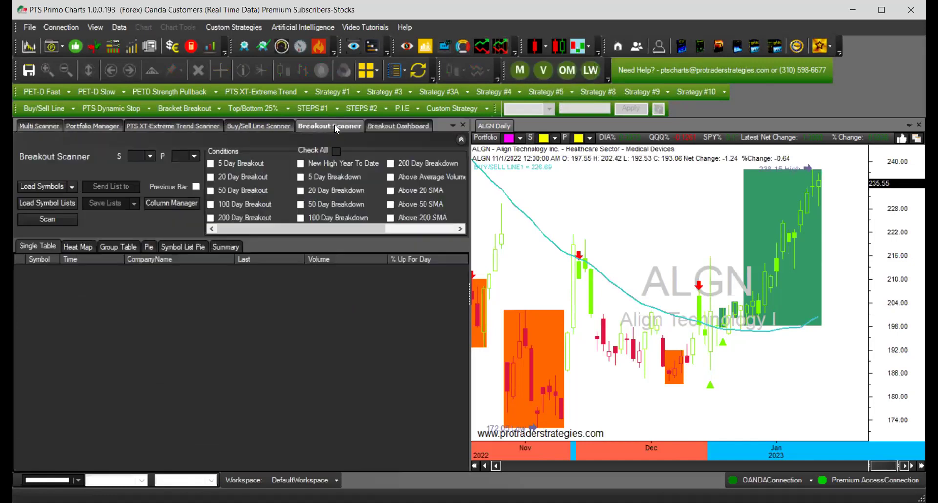
# Switch the workspace to the single-pane layout so the Breakout Scanner fills the window
pyautogui.click(374, 72)
pyautogui.click(373, 91)
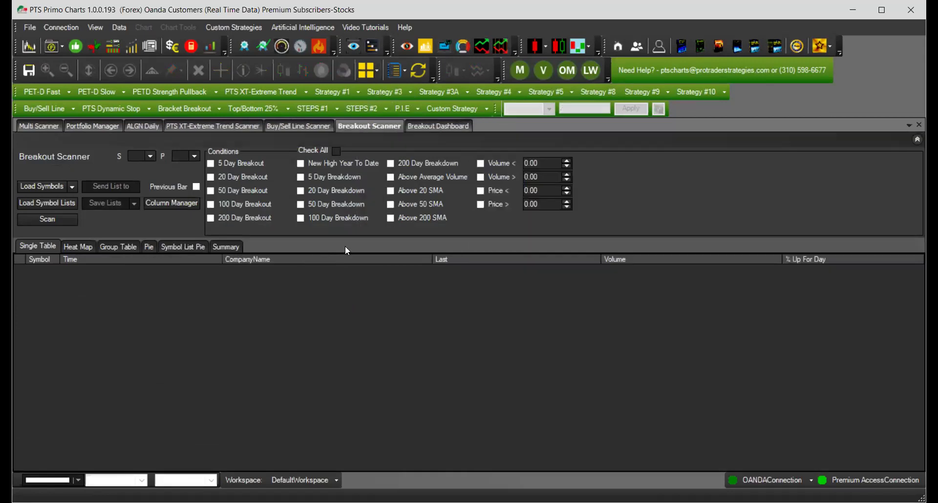
pyautogui.click(370, 73)
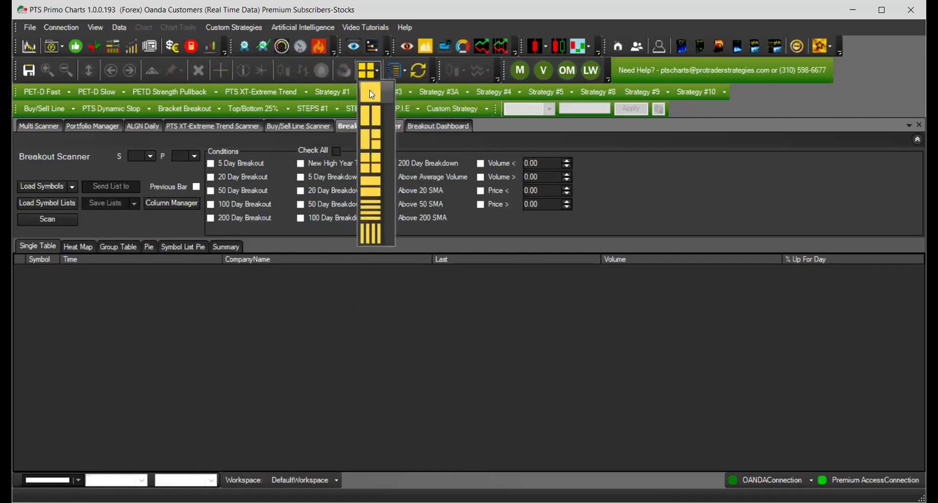
pyautogui.click(375, 312)
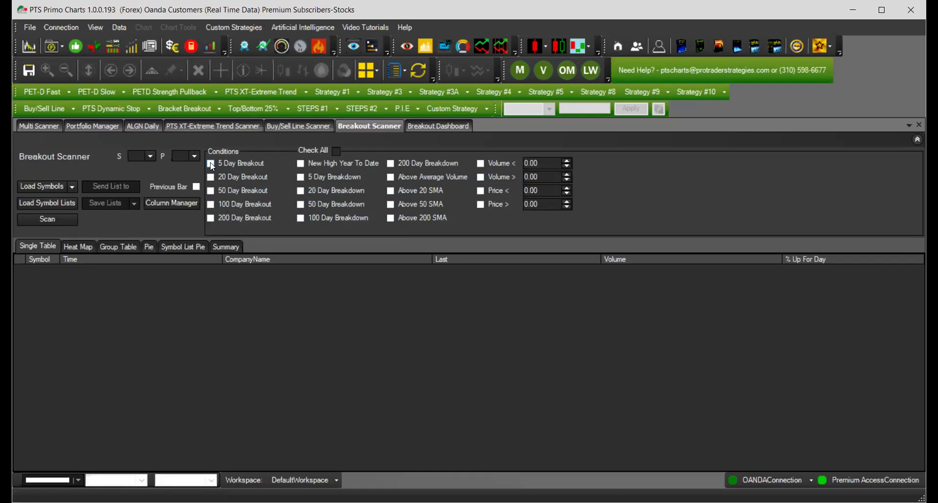
# Enable all Breakout Scanner conditions except the Volume <, Volume >, Price < and Price > filters
pyautogui.click(336, 150)
pyautogui.click(481, 164)
pyautogui.click(481, 178)
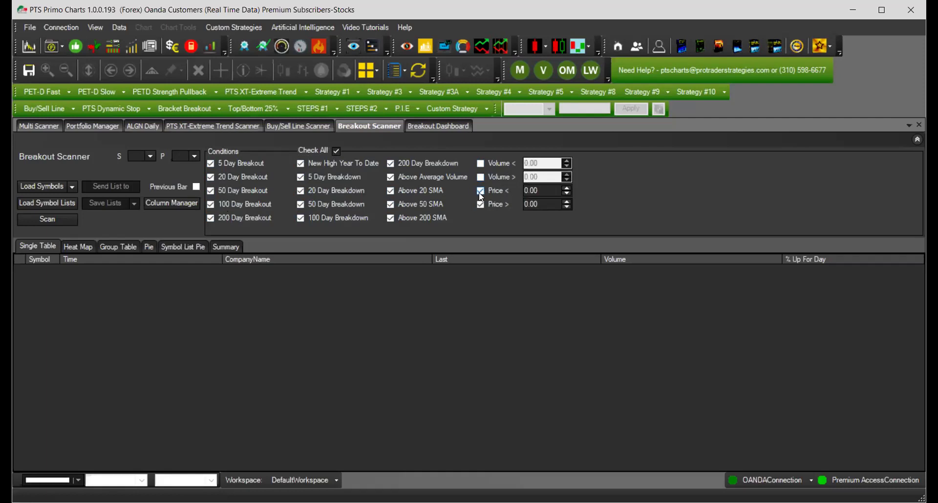
pyautogui.click(481, 190)
pyautogui.click(481, 205)
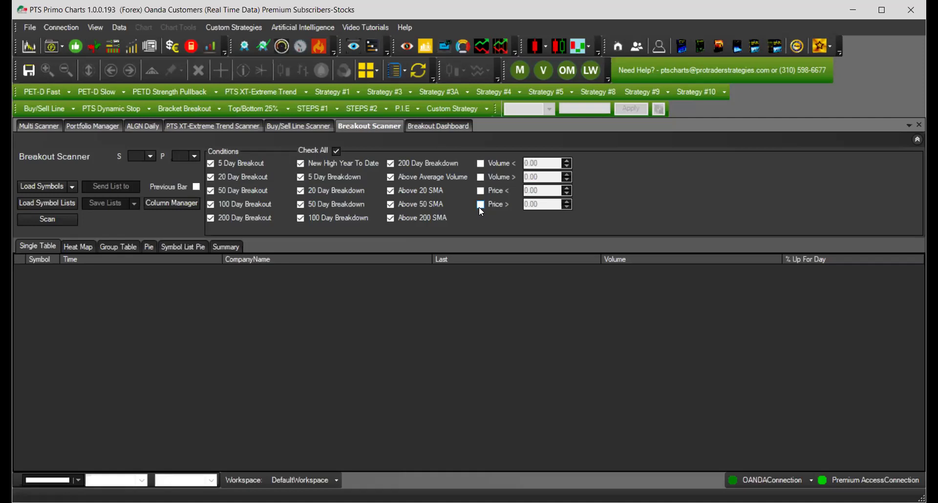
# Scan the Nasdaq 100 list in the Breakout Scanner and review the result columns through Above 200 SMA
pyautogui.click(72, 186)
pyautogui.click(56, 224)
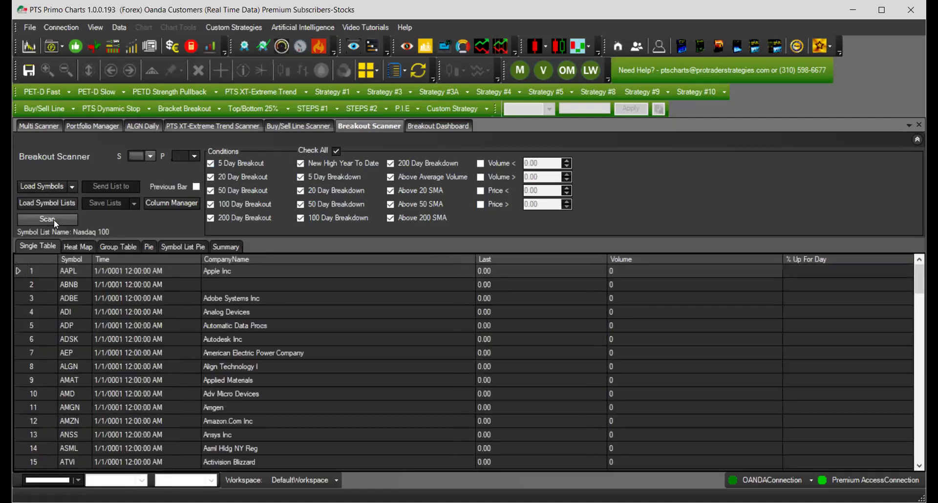
pyautogui.click(56, 220)
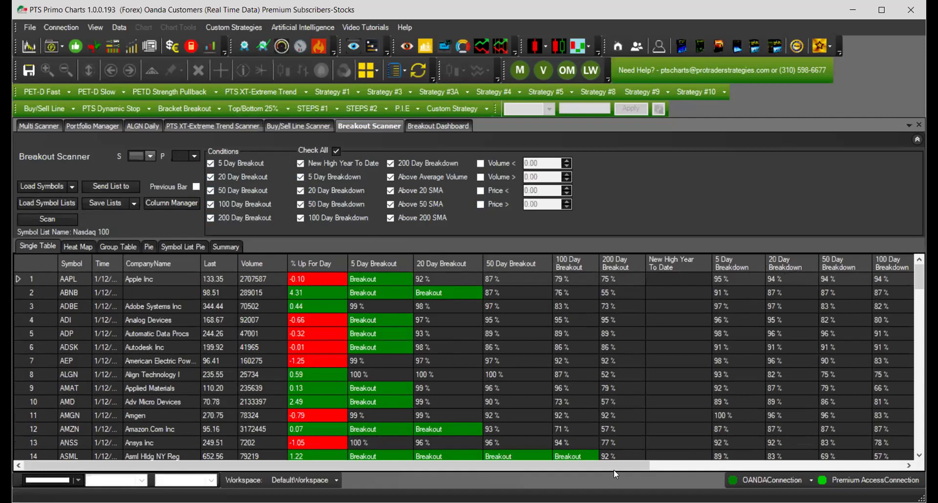
pyautogui.moveTo(607, 467); pyautogui.dragTo(870, 459)
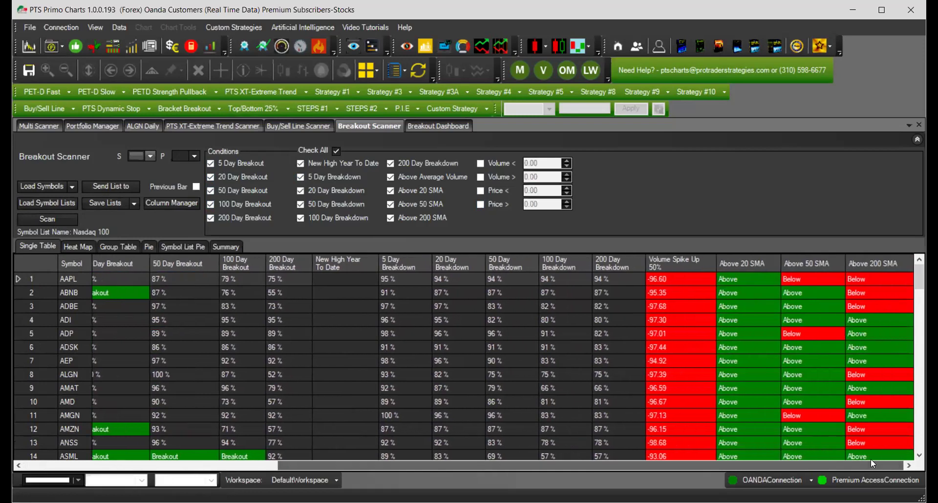
pyautogui.moveTo(870, 465); pyautogui.dragTo(619, 467)
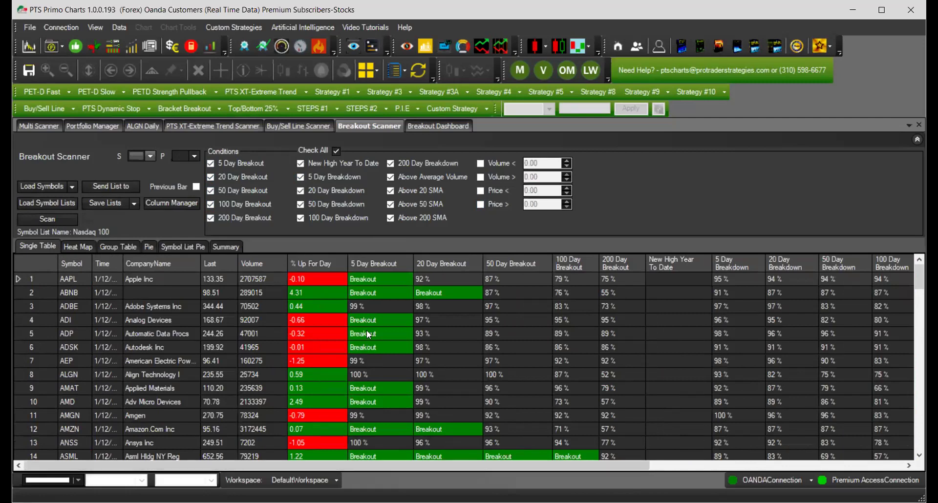
# Sort the Nasdaq 100 scan results by the 5, 20, 50, 100 and 200 Day Breakout columns in turn, ending on 200 Day Breakout
pyautogui.moveTo(383, 267)
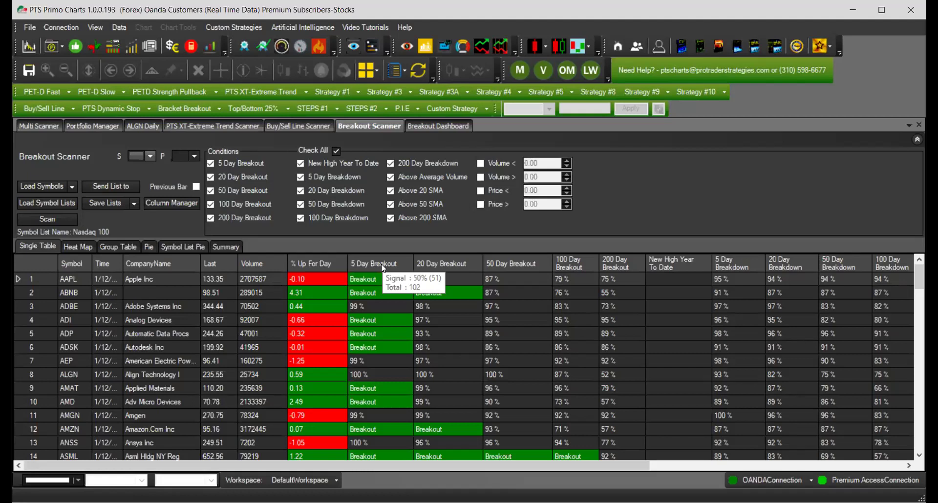
pyautogui.click(383, 266)
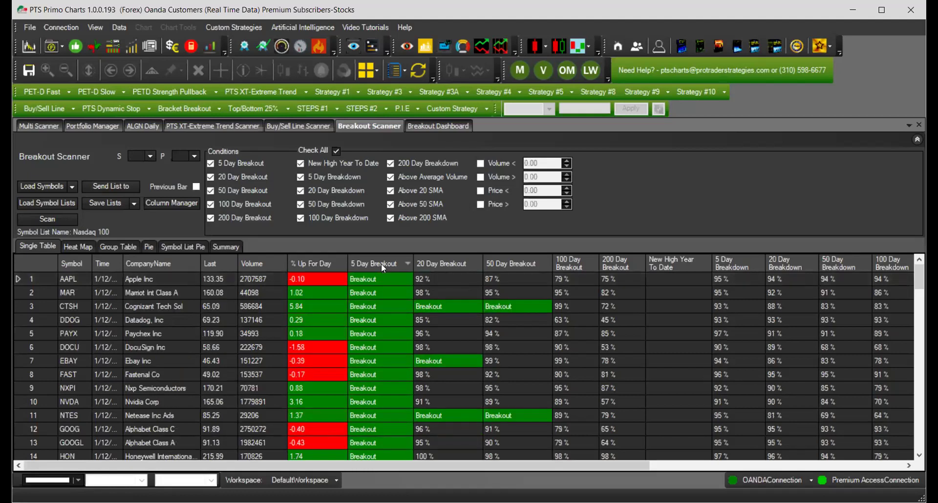
pyautogui.click(448, 264)
pyautogui.click(511, 264)
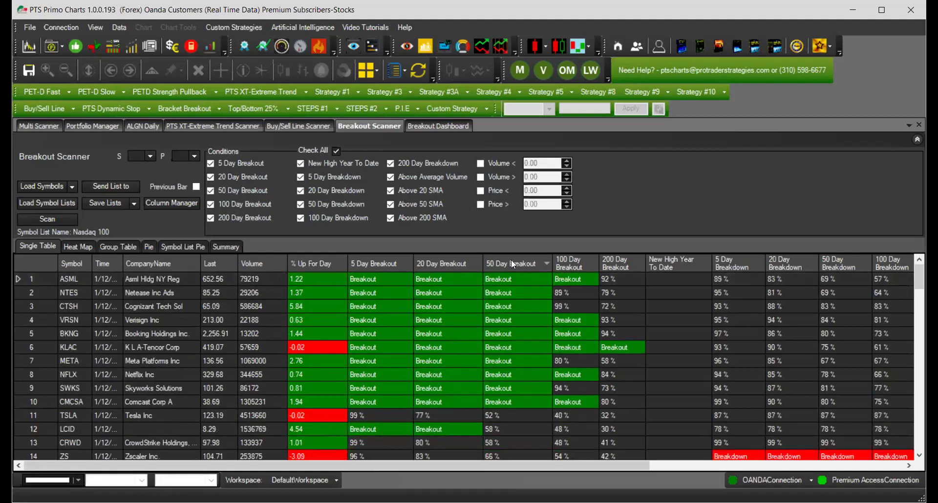
pyautogui.click(572, 264)
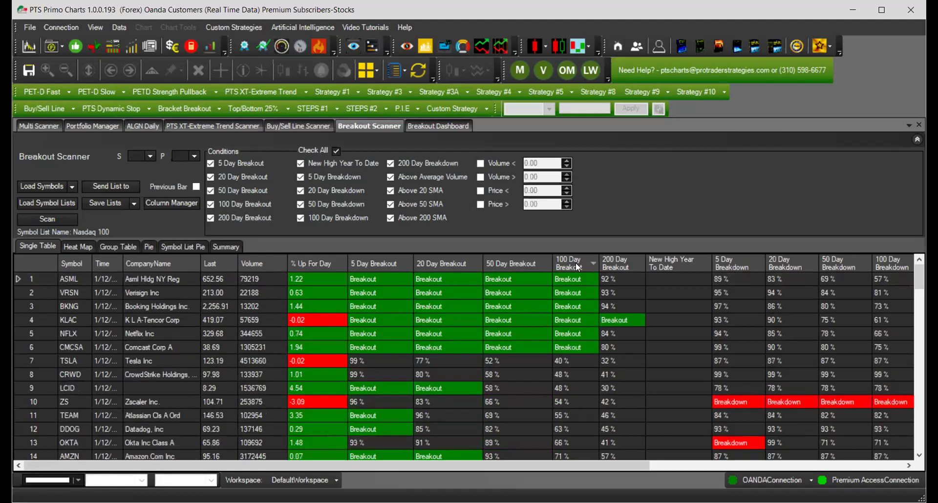
pyautogui.click(617, 263)
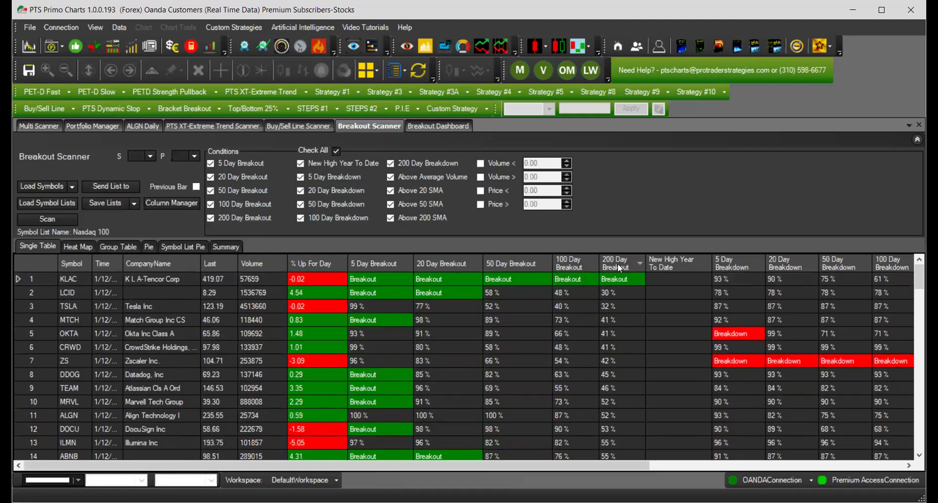
# Set the Breakout Scanner's S and P link colours to yellow and switch the workspace to the two-pane side-by-side layout
pyautogui.click(151, 155)
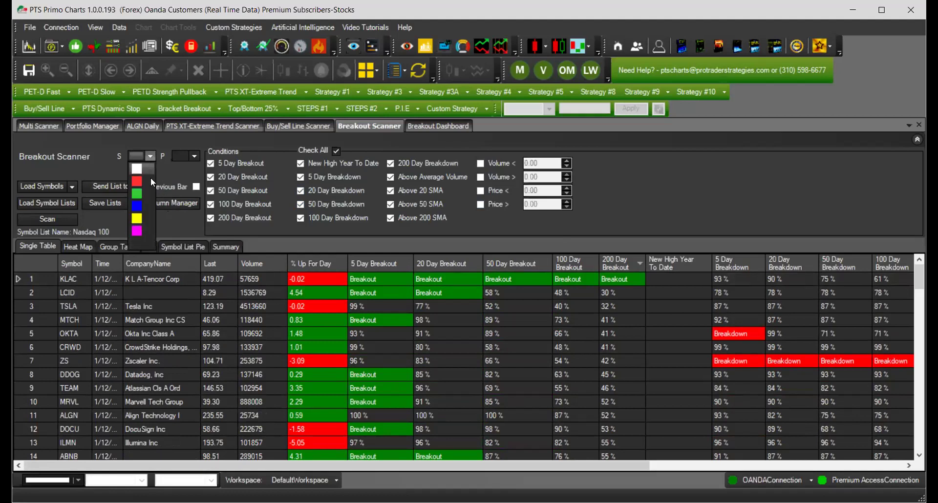
pyautogui.click(139, 219)
pyautogui.click(194, 156)
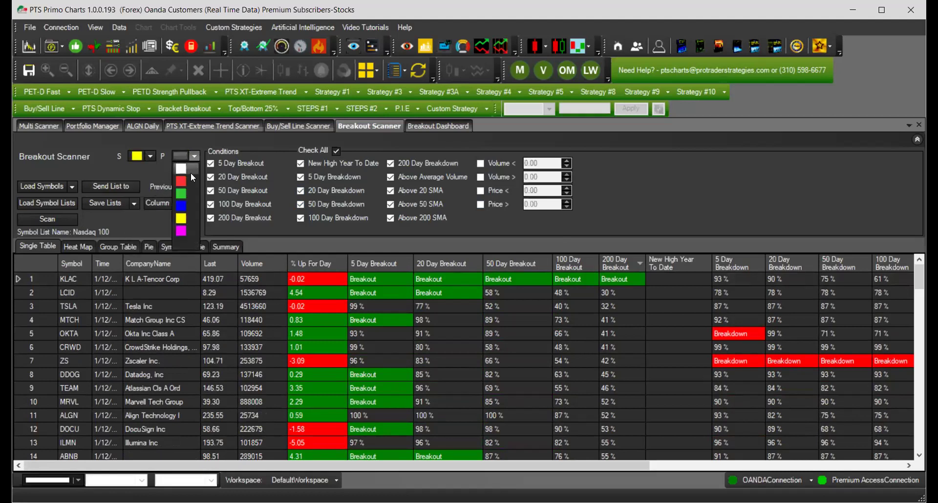
pyautogui.click(184, 220)
pyautogui.click(374, 91)
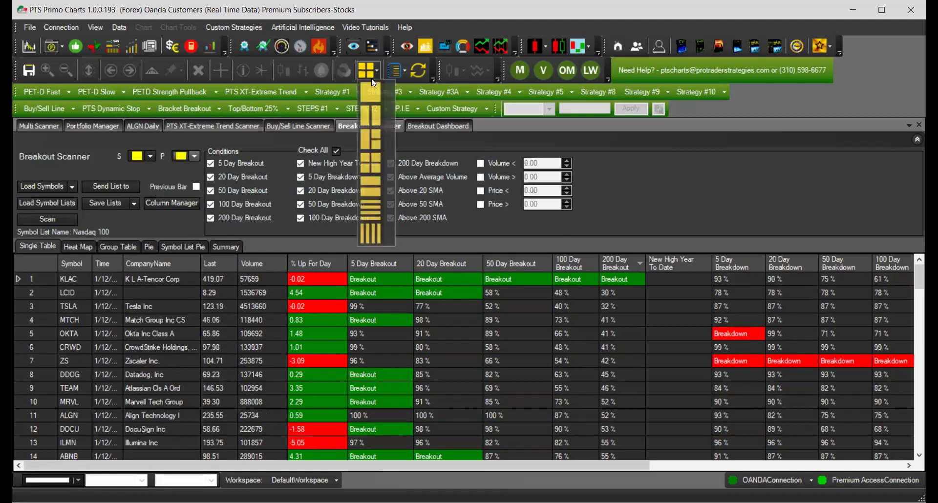
pyautogui.click(373, 119)
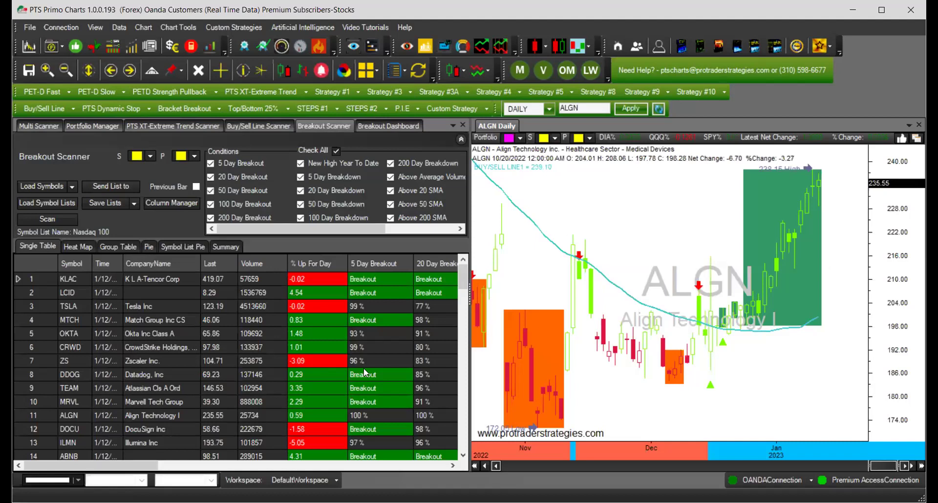
# Chart KLAC from the scan results and compare its breakout columns with the breakout zone on the daily chart
pyautogui.moveTo(145, 465); pyautogui.dragTo(113, 462)
pyautogui.click(78, 278)
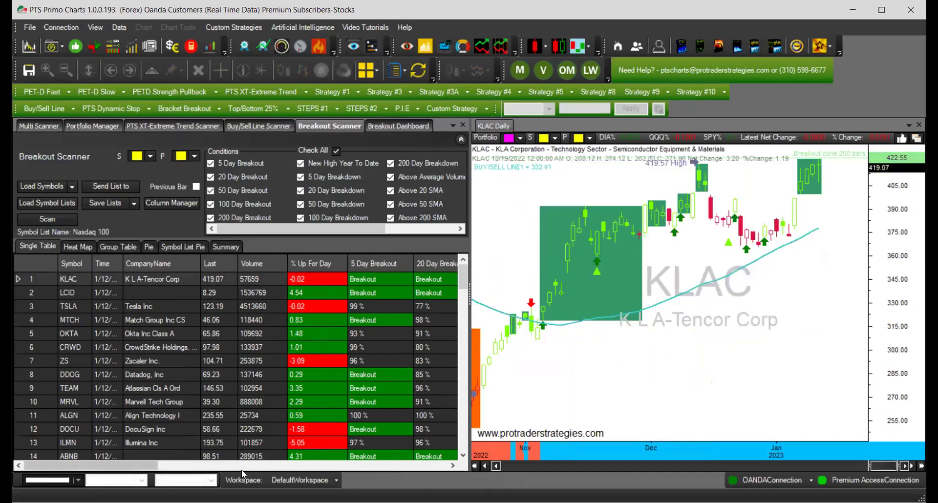
pyautogui.moveTo(142, 466)
pyautogui.mouseDown()
pyautogui.moveTo(232, 469)
pyautogui.moveTo(139, 463)
pyautogui.mouseUp()
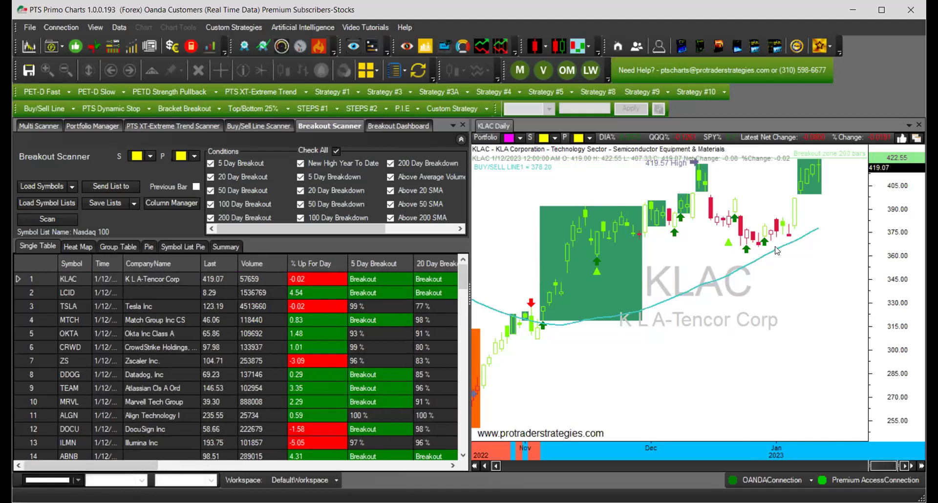
pyautogui.moveTo(122, 466); pyautogui.dragTo(225, 468)
pyautogui.moveTo(321, 263)
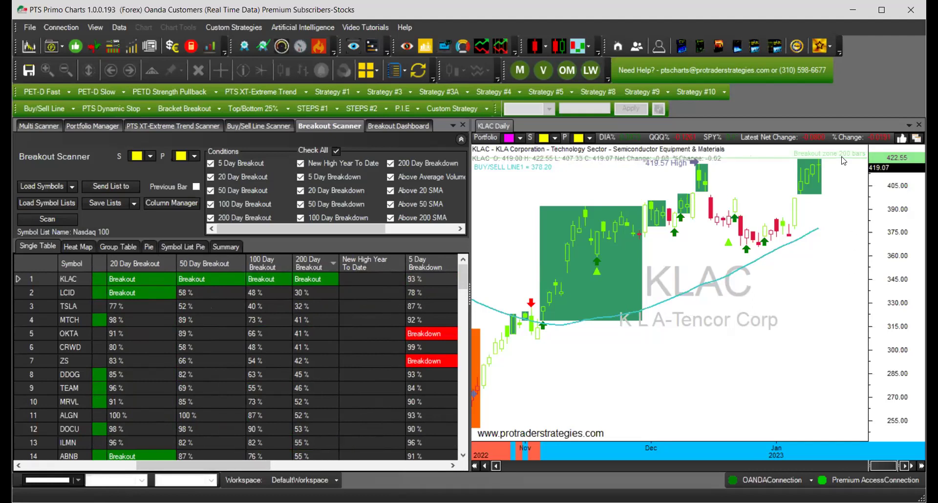
pyautogui.scroll(-2, 815, 266)
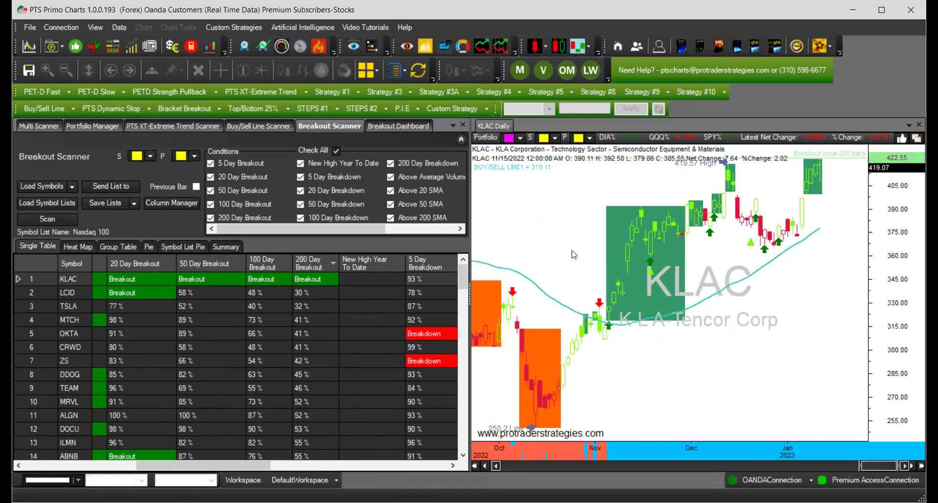
# Review the breakdown columns and chart ZS, LCID and MTCH in turn from the scan results
pyautogui.moveTo(242, 468); pyautogui.dragTo(323, 467)
pyautogui.click(34, 360)
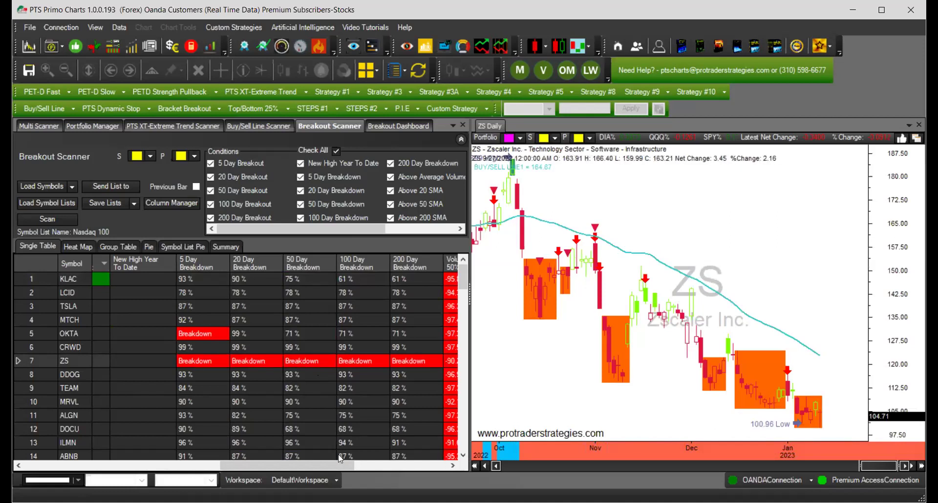
pyautogui.moveTo(315, 463); pyautogui.dragTo(127, 474)
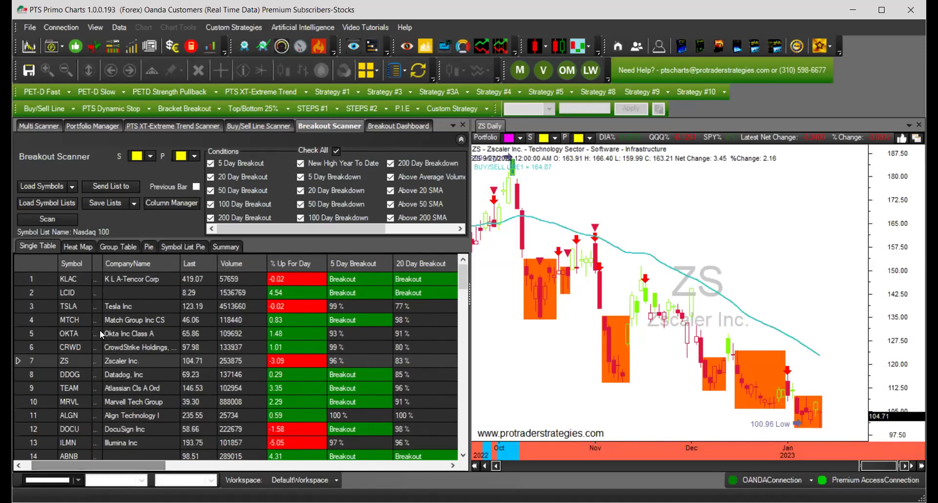
pyautogui.click(86, 291)
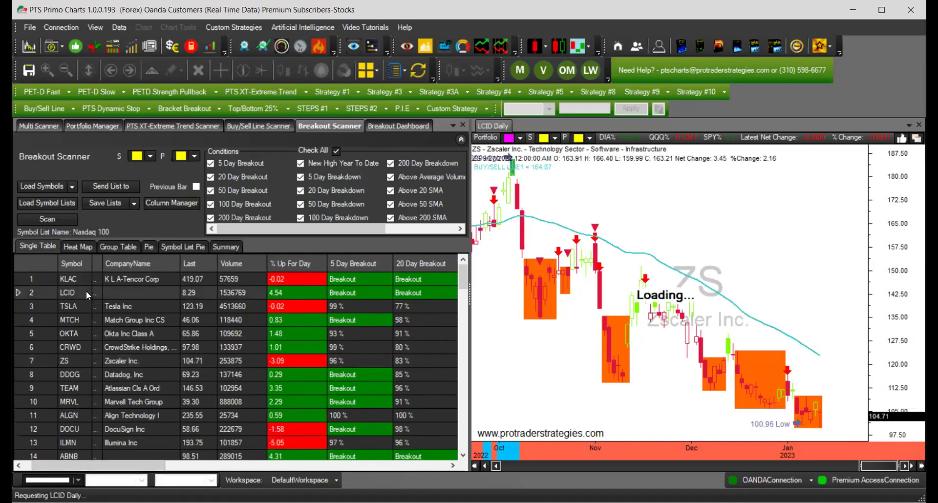
pyautogui.click(79, 320)
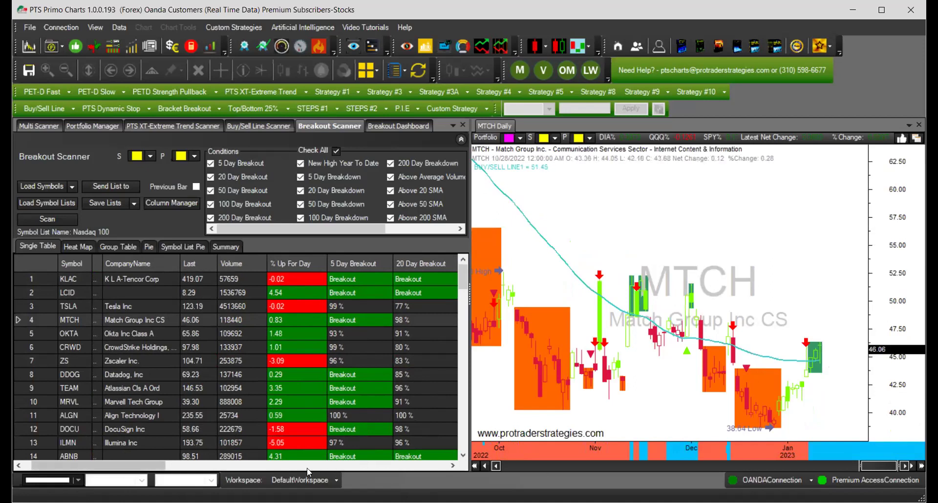
# Find PANW by its breakdown signals across the 5 to 200 Day Breakdown columns and load its daily chart
pyautogui.click(226, 464)
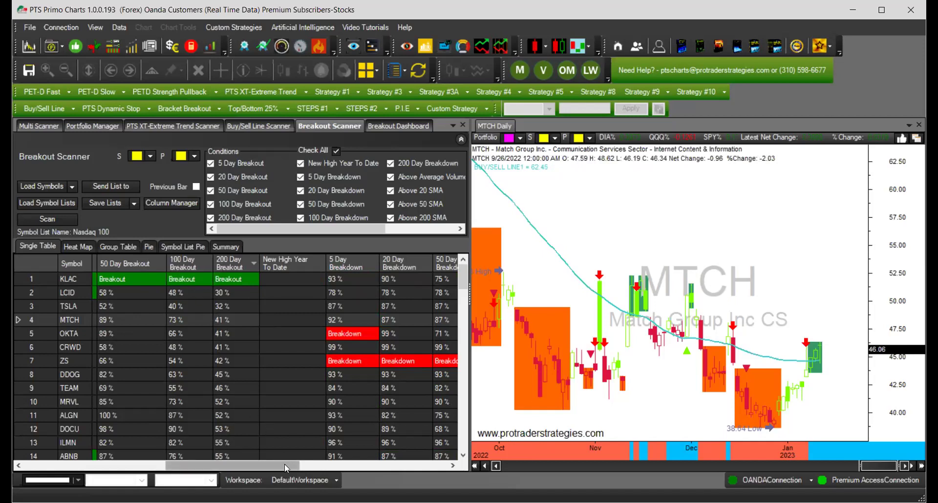
pyautogui.moveTo(285, 464); pyautogui.dragTo(336, 466)
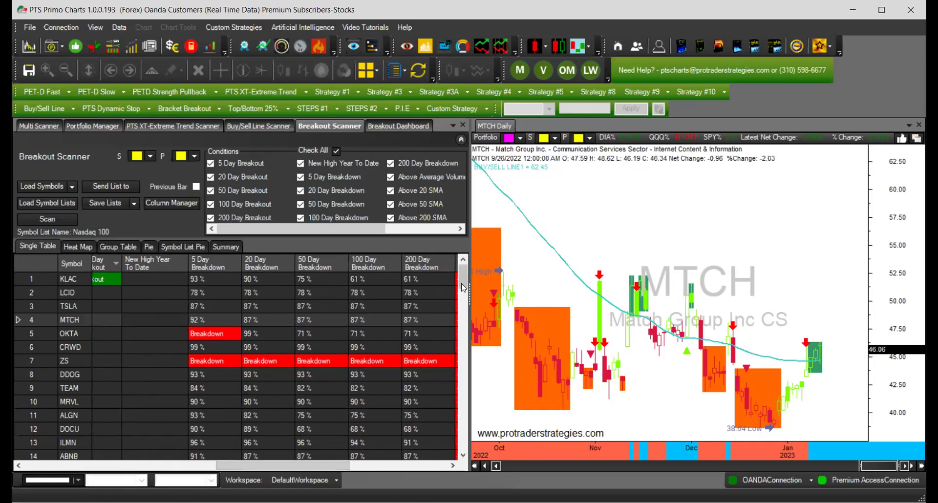
pyautogui.moveTo(462, 279); pyautogui.dragTo(468, 311)
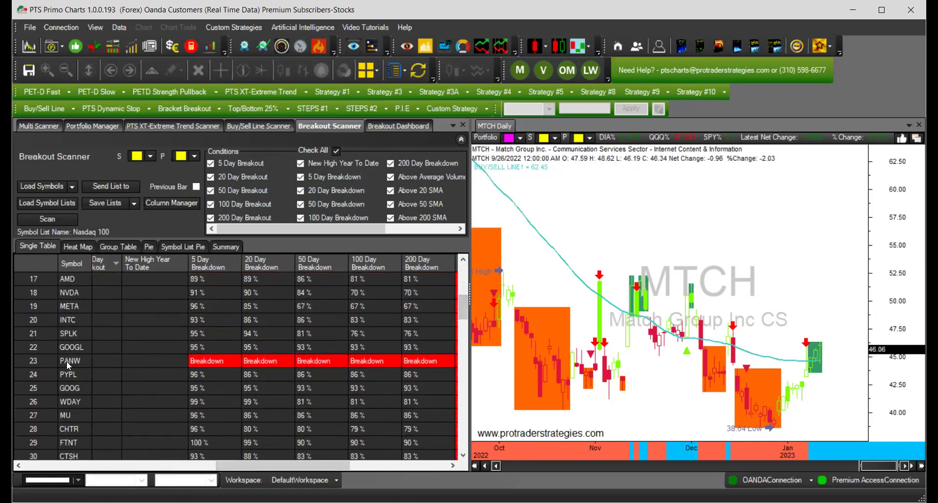
pyautogui.click(88, 361)
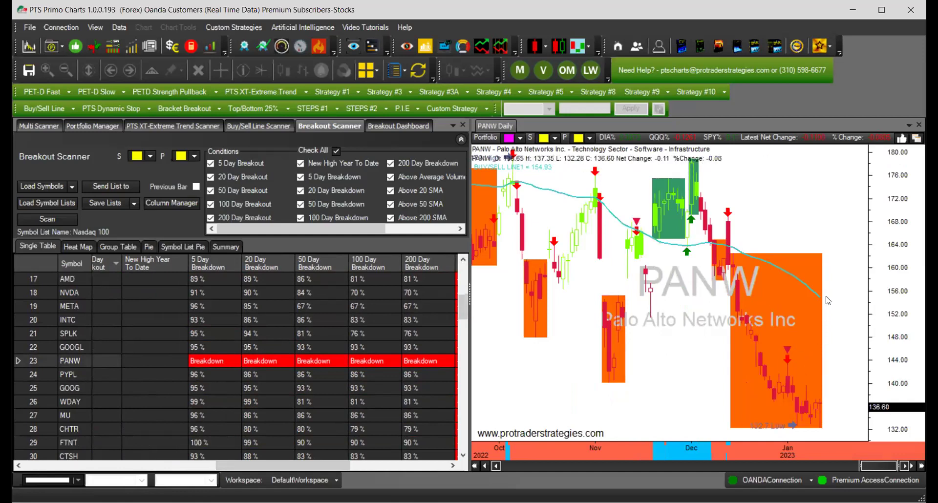
# Add a 200-bar breakdown zone to the PANW daily chart
pyautogui.rightClick(689, 363)
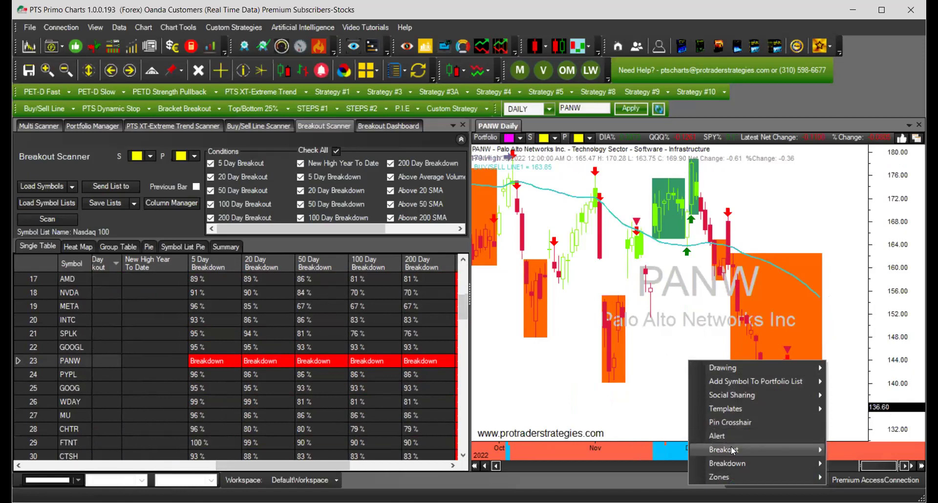
pyautogui.moveTo(732, 456)
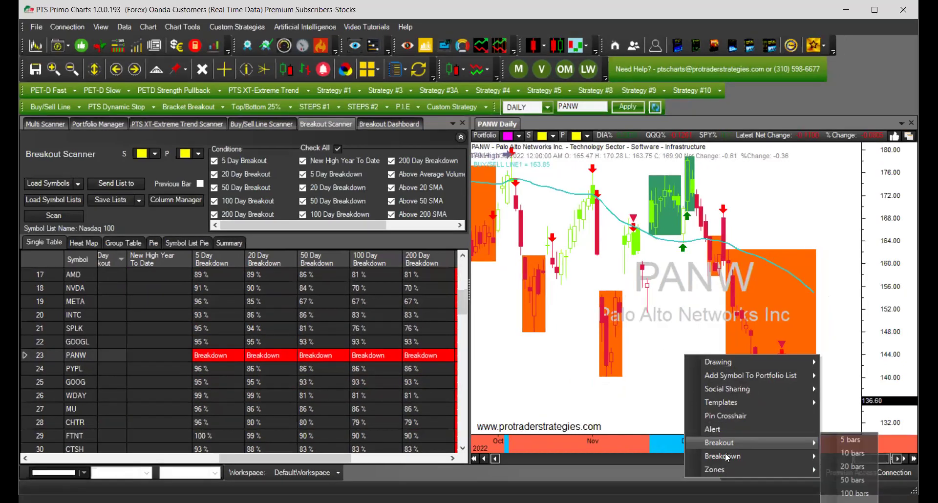
pyautogui.moveTo(797, 456)
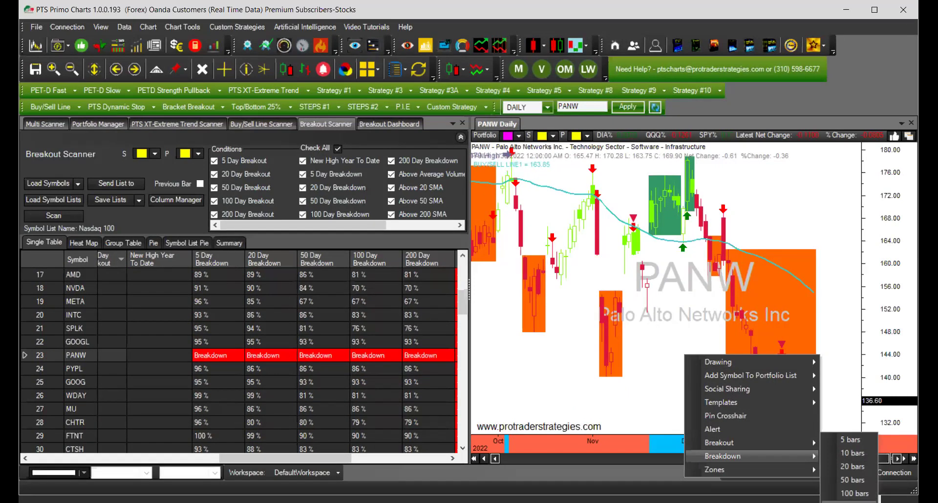
pyautogui.click(854, 502)
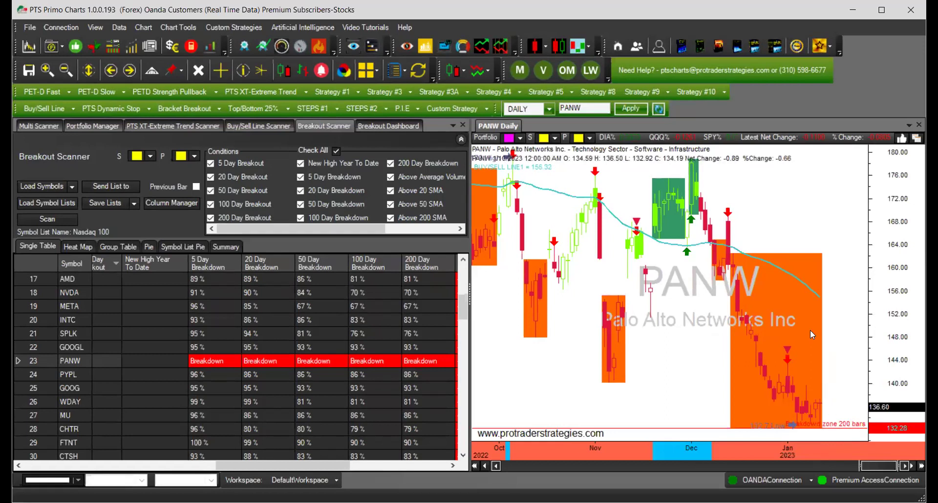
# Chart INTC from the scan results and set its breakout zone to 100 bars
pyautogui.click(82, 318)
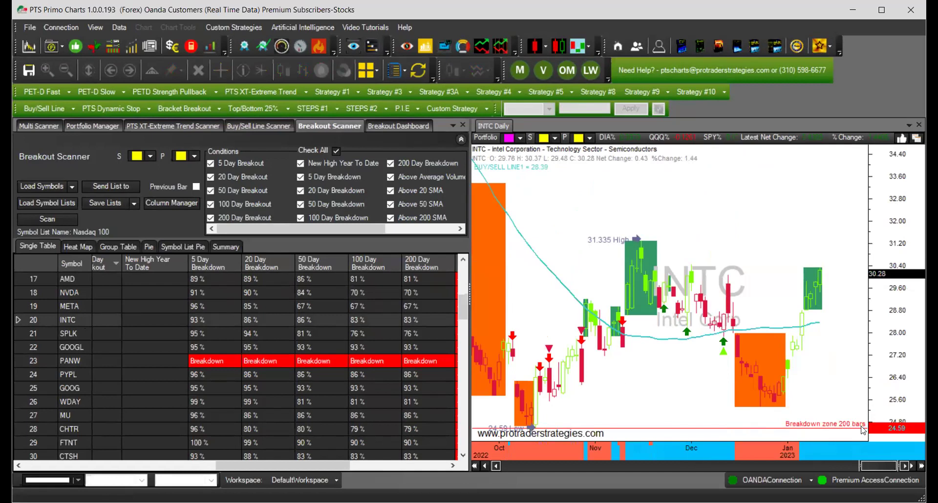
pyautogui.rightClick(722, 215)
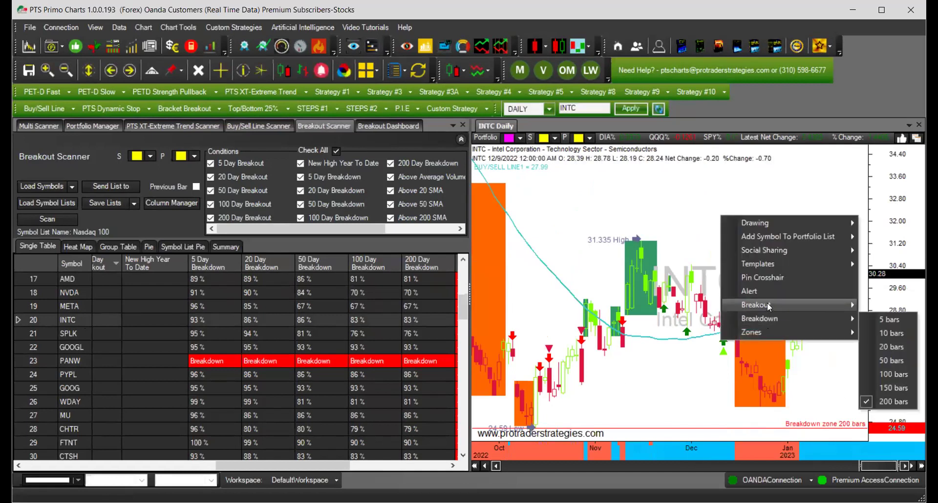
pyautogui.moveTo(790, 303)
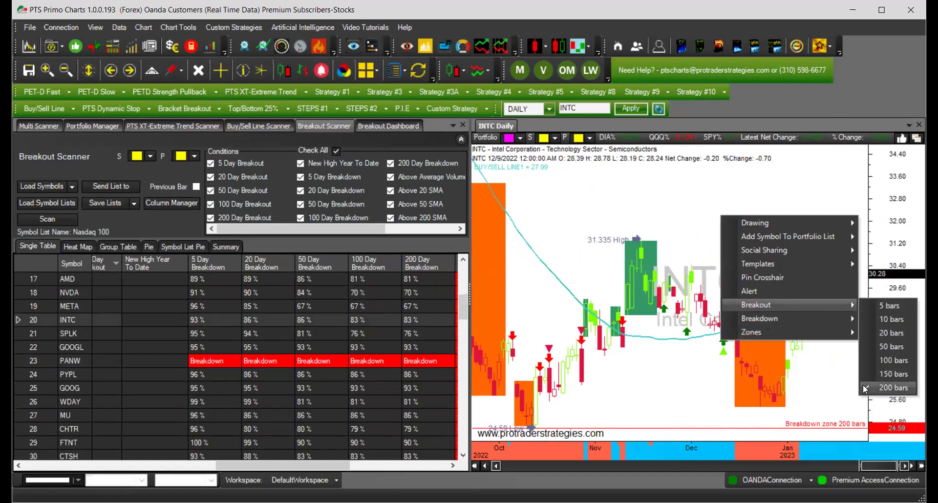
pyautogui.click(867, 358)
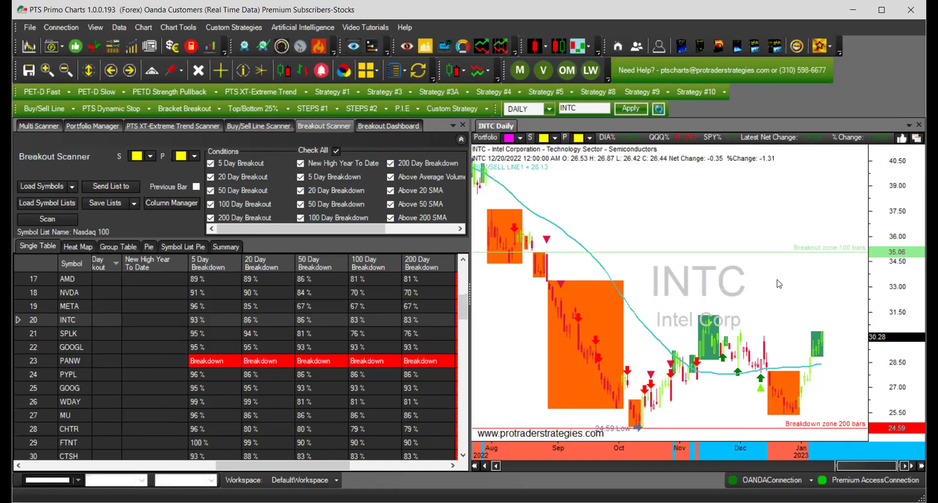
# Examine INTC's price action against the 100-bar breakout zone and 200-bar breakdown zone at different time ranges
pyautogui.scroll(1, 779, 284)
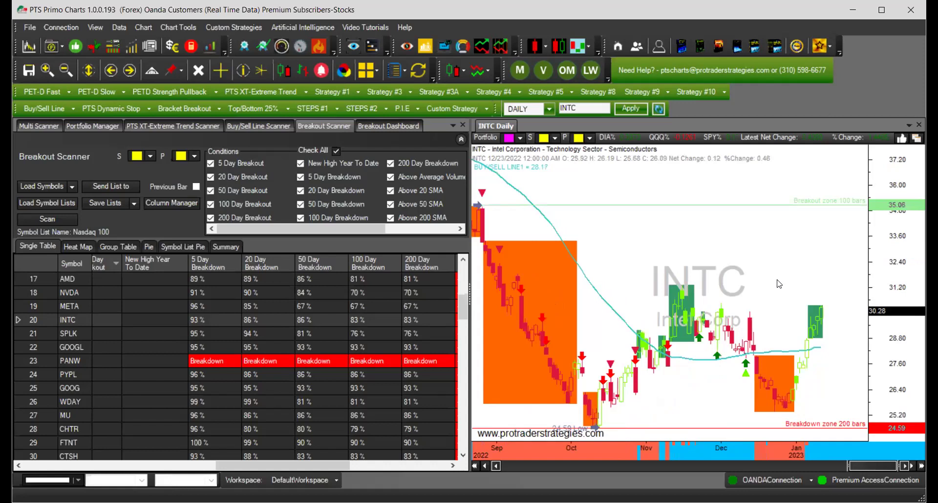
pyautogui.scroll(-1, 779, 283)
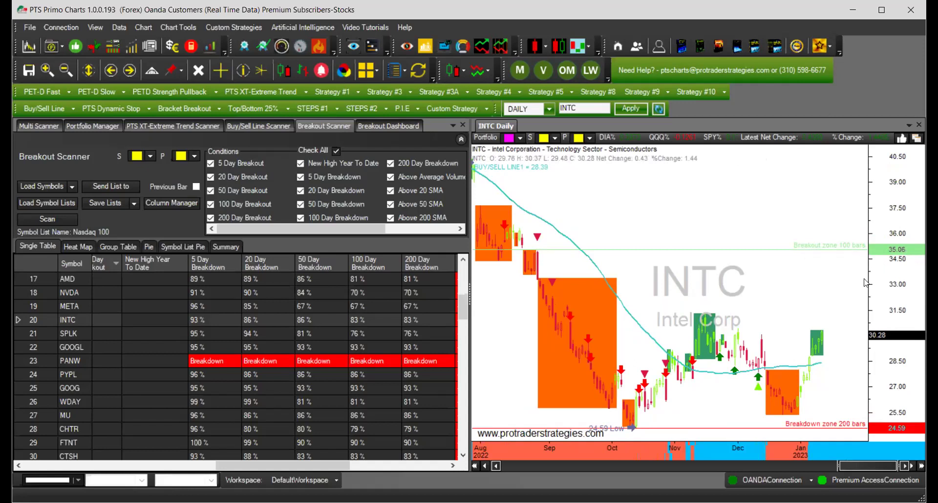
pyautogui.scroll(2, 834, 311)
pyautogui.scroll(-2, 833, 311)
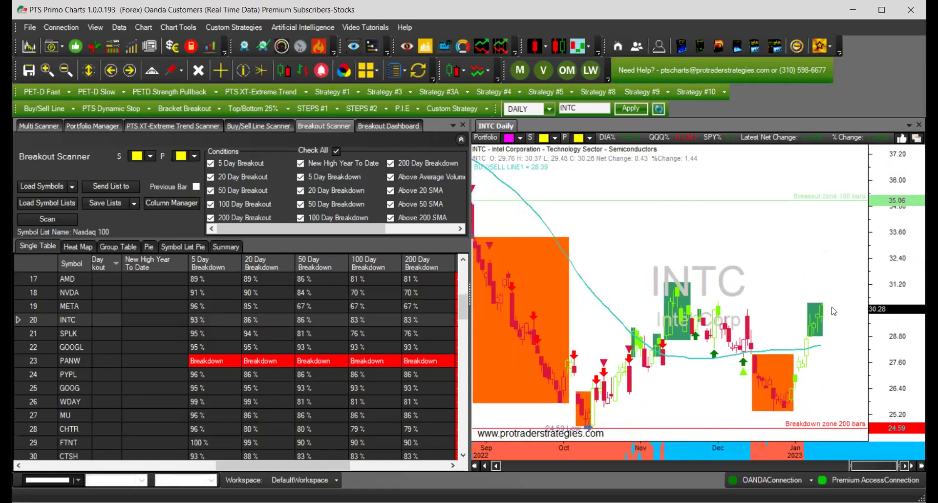
pyautogui.scroll(3, 833, 312)
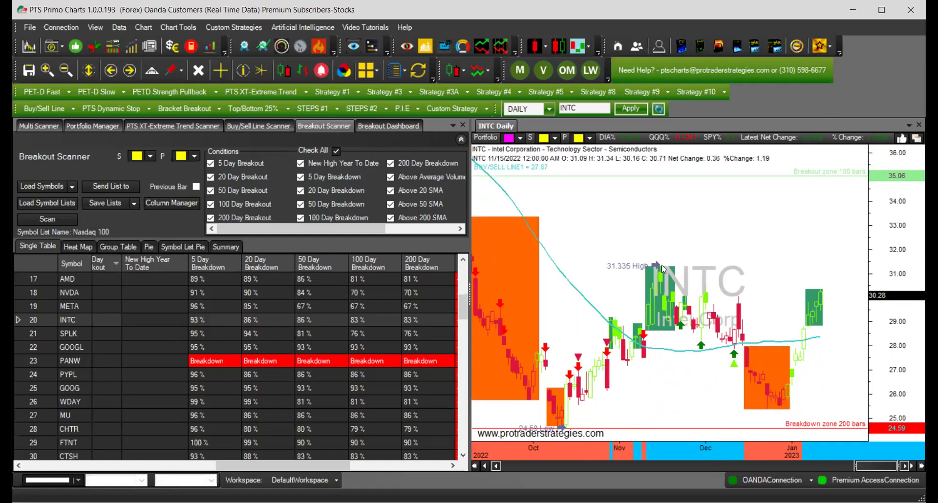
pyautogui.scroll(-3, 792, 245)
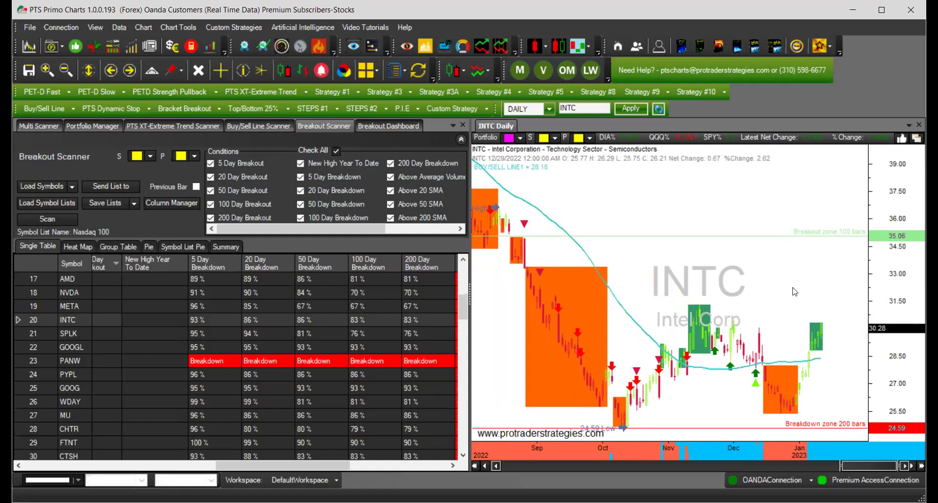
pyautogui.scroll(-1, 794, 291)
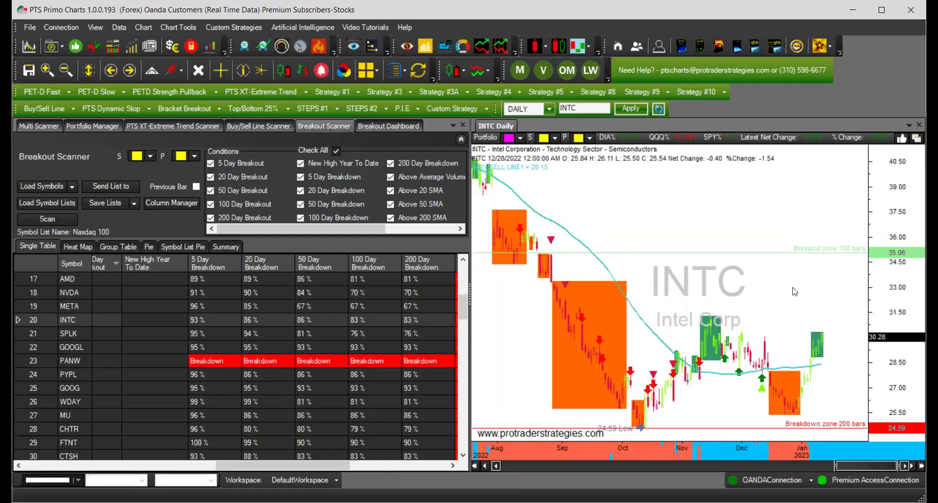
# Add a 50-bar zone to the INTC daily chart
pyautogui.rightClick(795, 292)
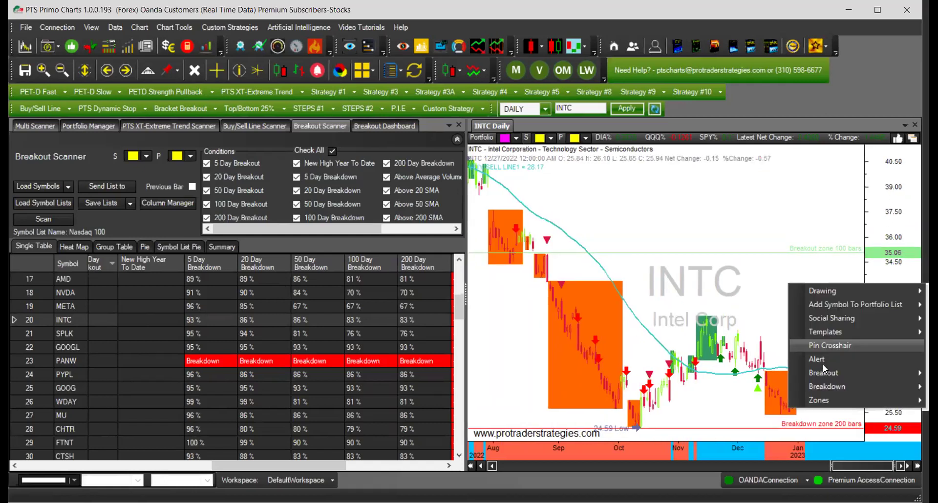
pyautogui.moveTo(827, 391)
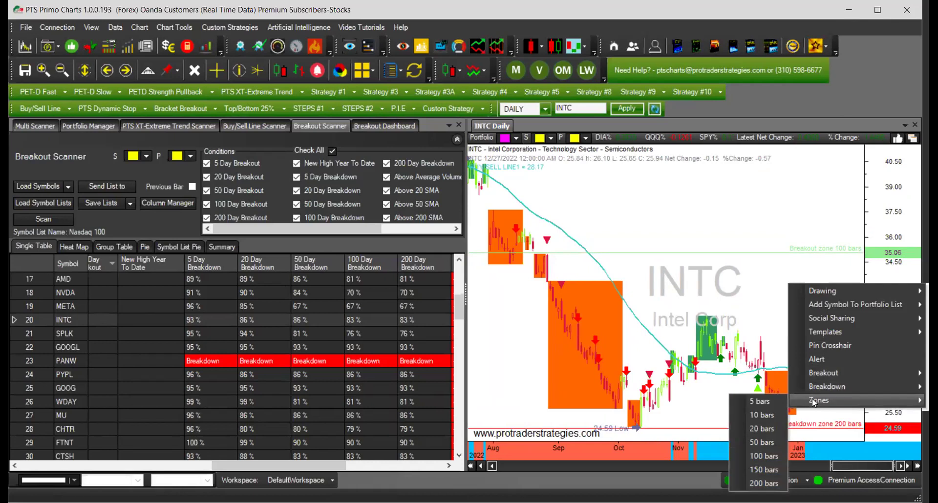
pyautogui.click(762, 440)
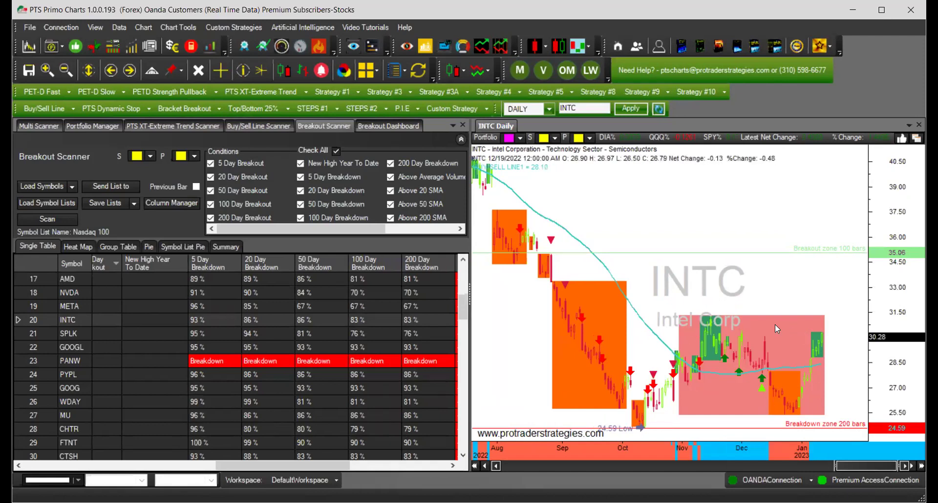
# Remove the 50-bar zone from the INTC daily chart
pyautogui.rightClick(774, 270)
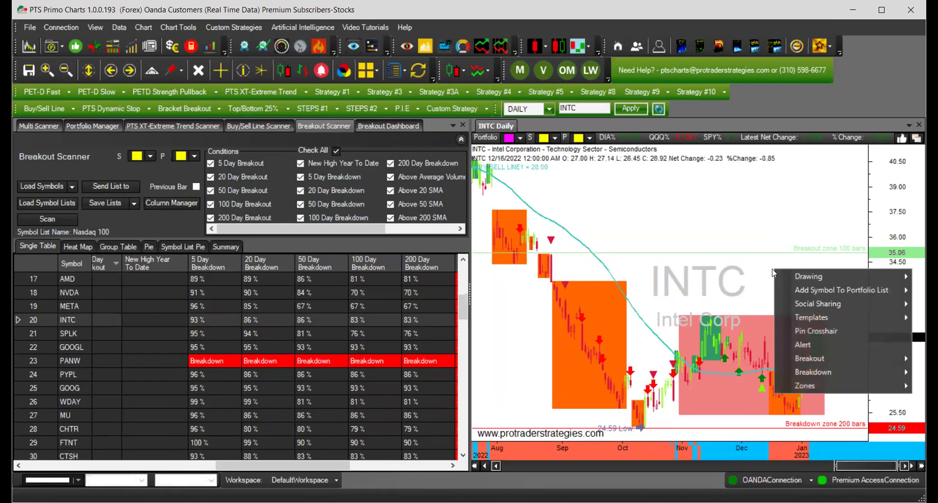
pyautogui.moveTo(804, 384)
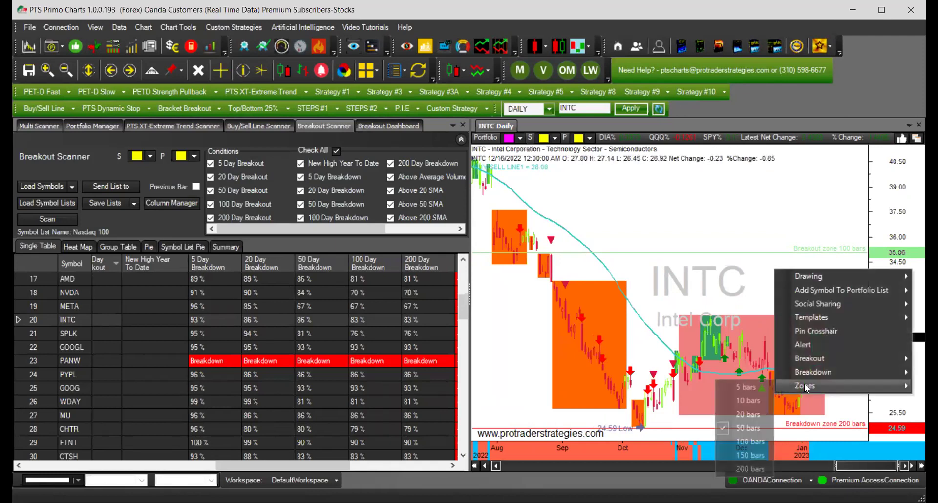
pyautogui.click(726, 429)
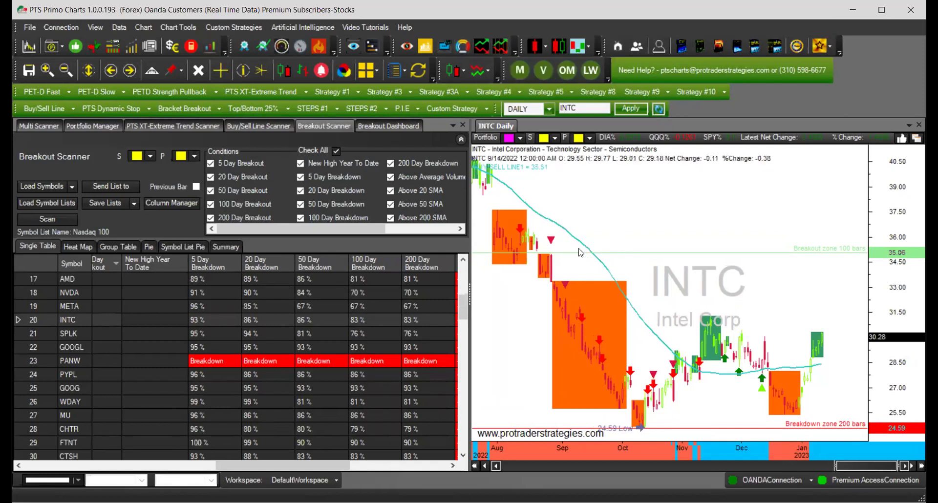
# Arrange the scanners and chart as full-width tabbed windows and bring the Breakout Scanner to the front
pyautogui.click(367, 73)
pyautogui.click(370, 93)
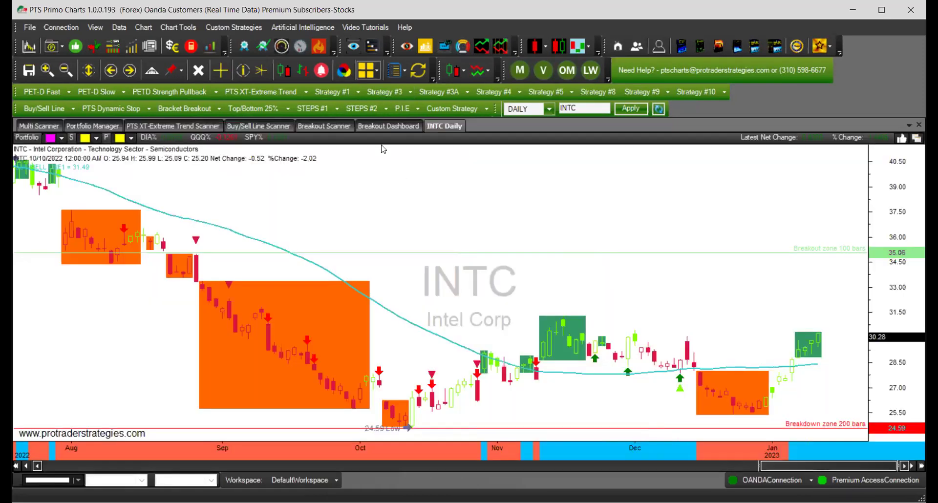
pyautogui.click(387, 125)
pyautogui.click(338, 127)
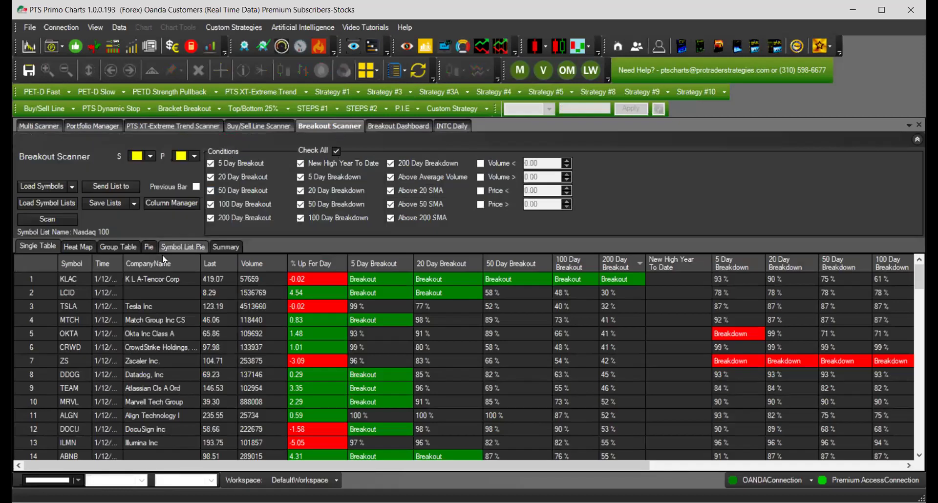
# Review the Nasdaq 100 breakout scan as a heat map and as pies for the SMA, 5 Day Breakout and 5 Day Breakdown conditions
pyautogui.click(87, 248)
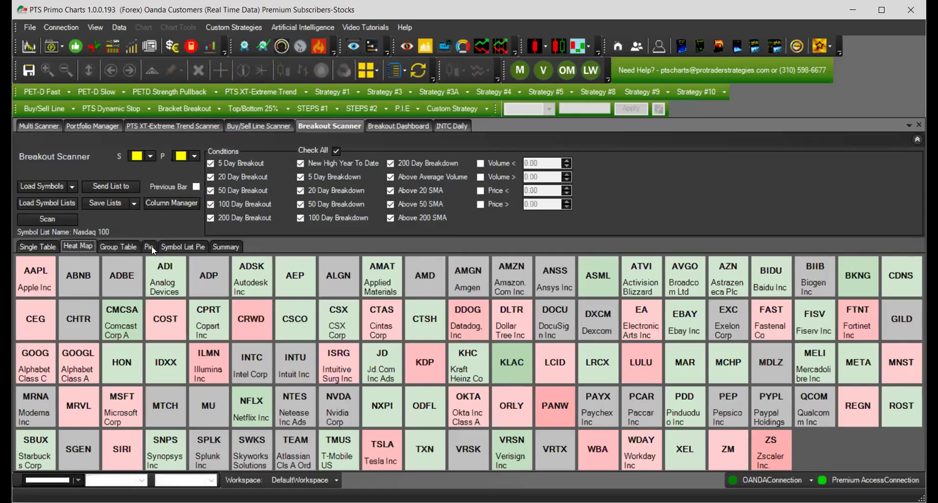
pyautogui.click(152, 247)
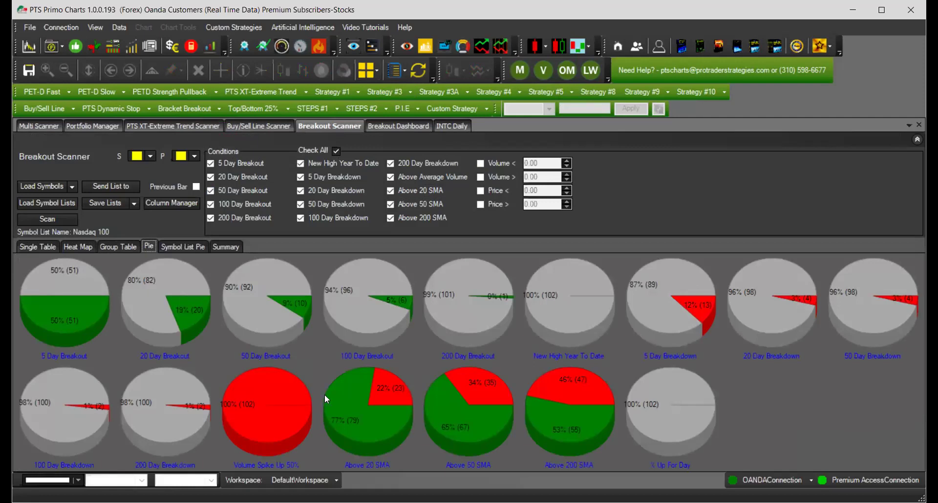
pyautogui.moveTo(373, 427)
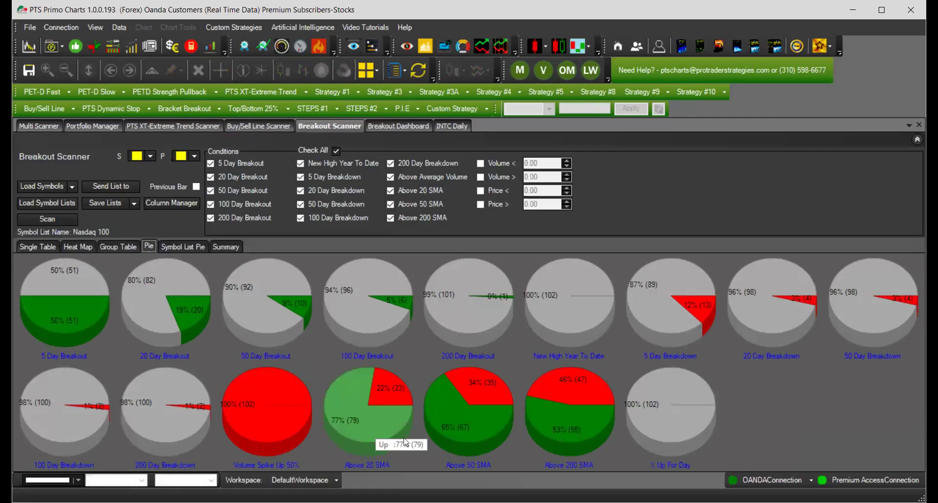
pyautogui.moveTo(582, 431)
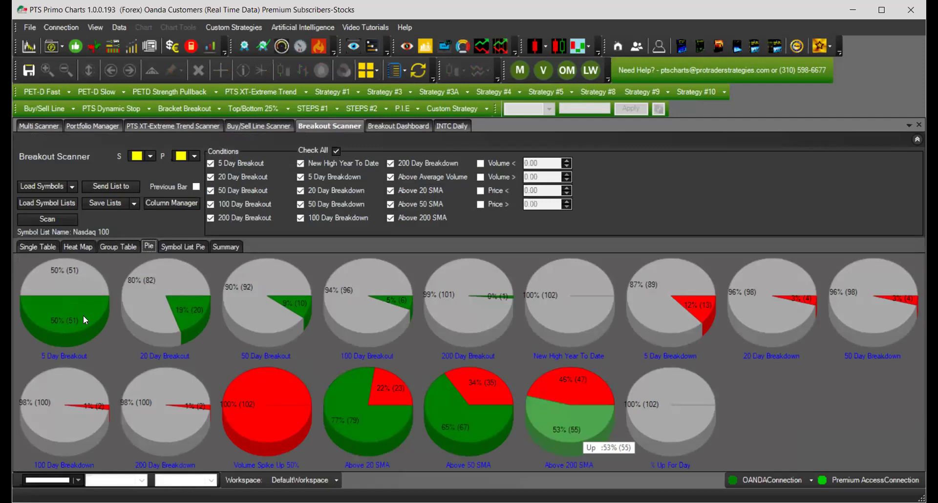
pyautogui.moveTo(83, 316)
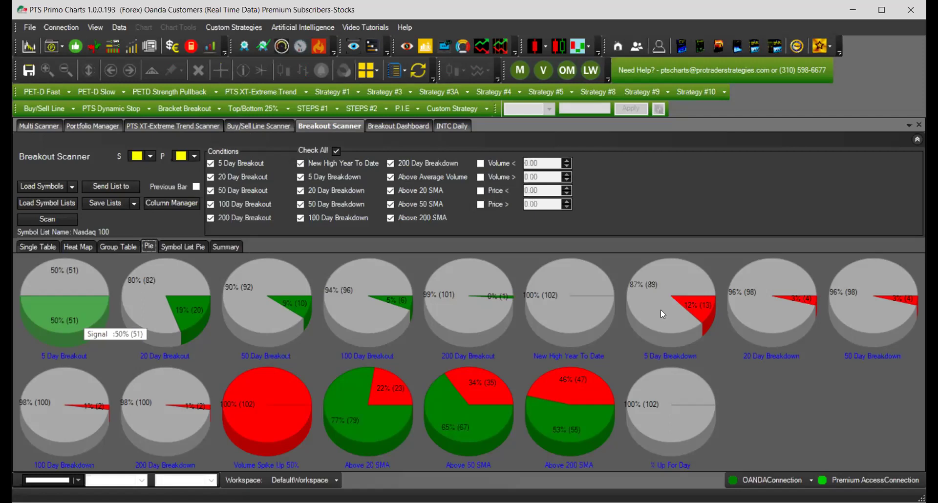
pyautogui.moveTo(706, 318)
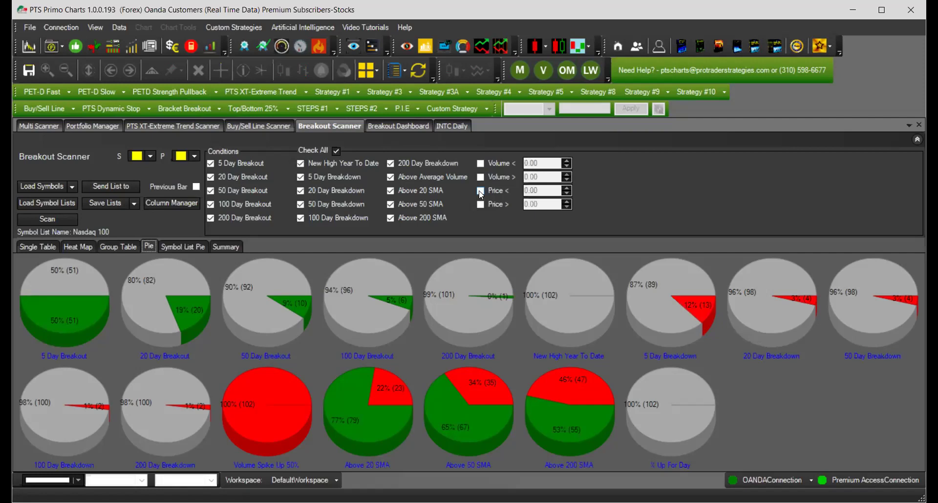
# Add a price-above-50 condition to the breakout scan, rerun it and show the results as a single table
pyautogui.click(481, 204)
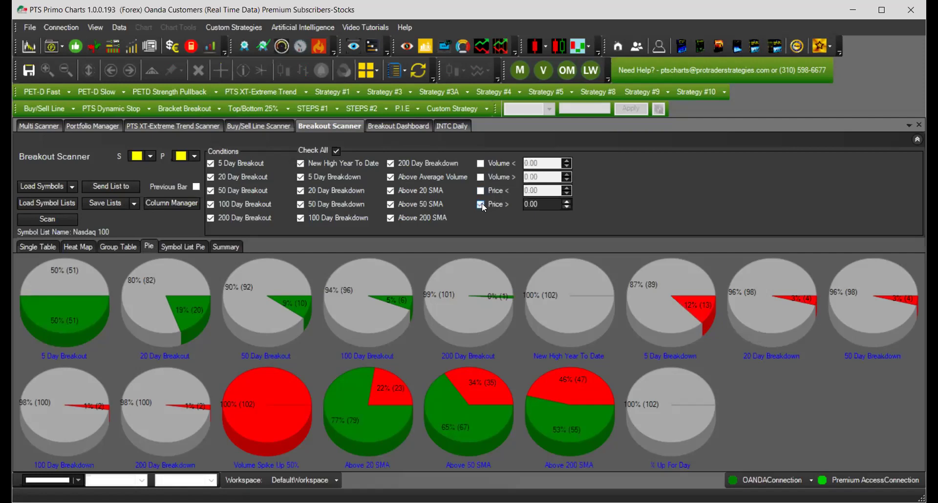
pyautogui.doubleClick(522, 205)
pyautogui.write('50')
pyautogui.click(58, 221)
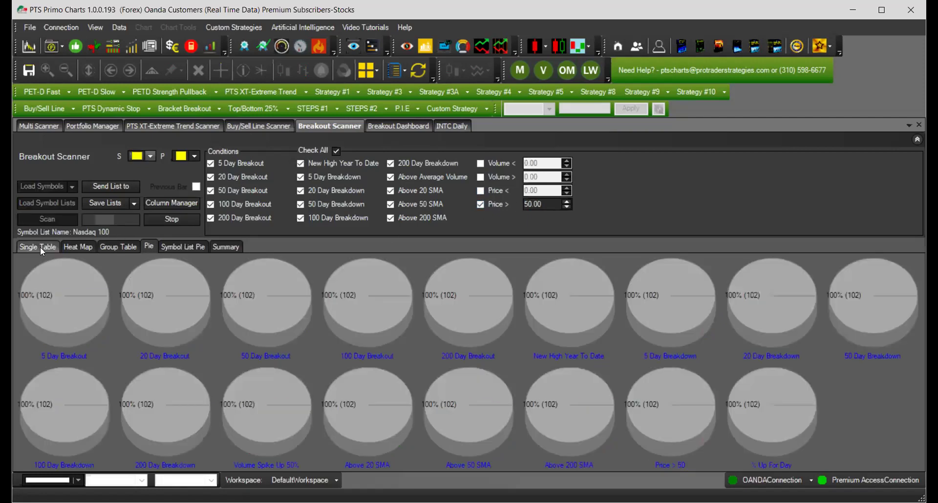
pyautogui.click(40, 247)
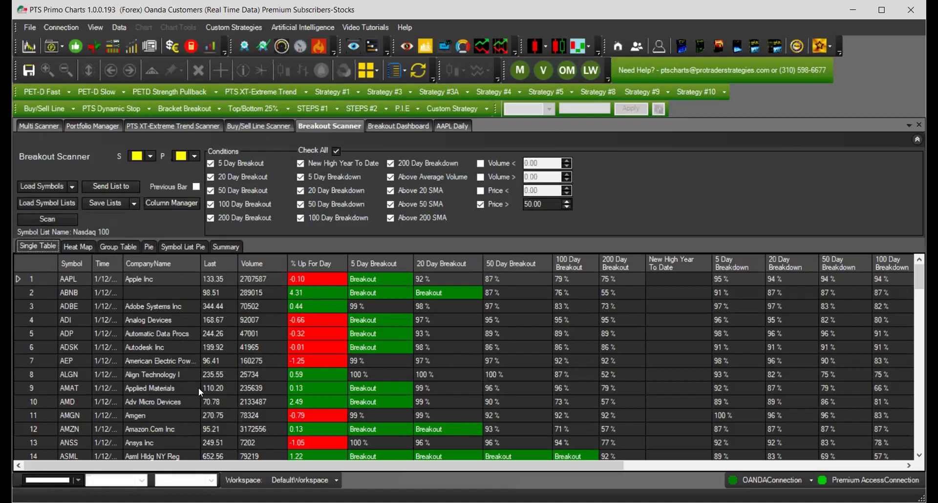
# Add a price-below-200 condition to the breakout scan and rerun it on the Nasdaq 100
pyautogui.click(482, 193)
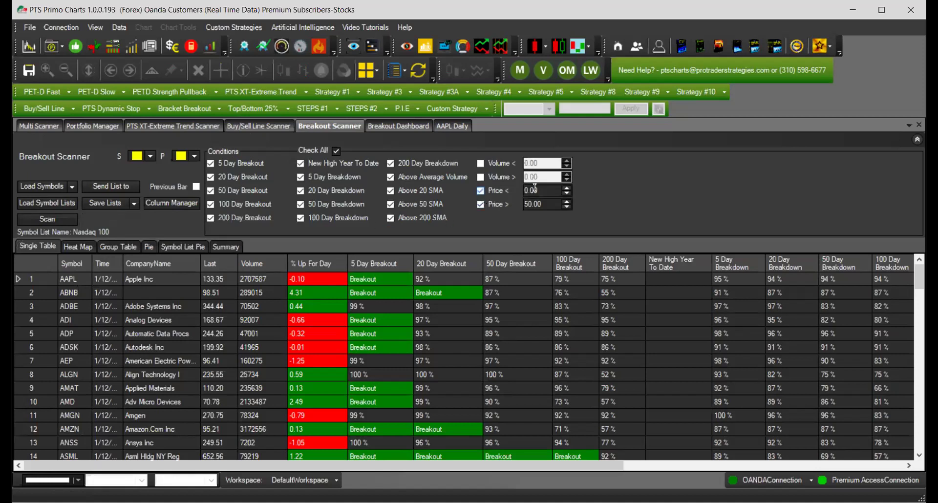
pyautogui.moveTo(546, 191); pyautogui.dragTo(525, 187)
pyautogui.write('2000')
pyautogui.press('BackSpace')
pyautogui.click(72, 221)
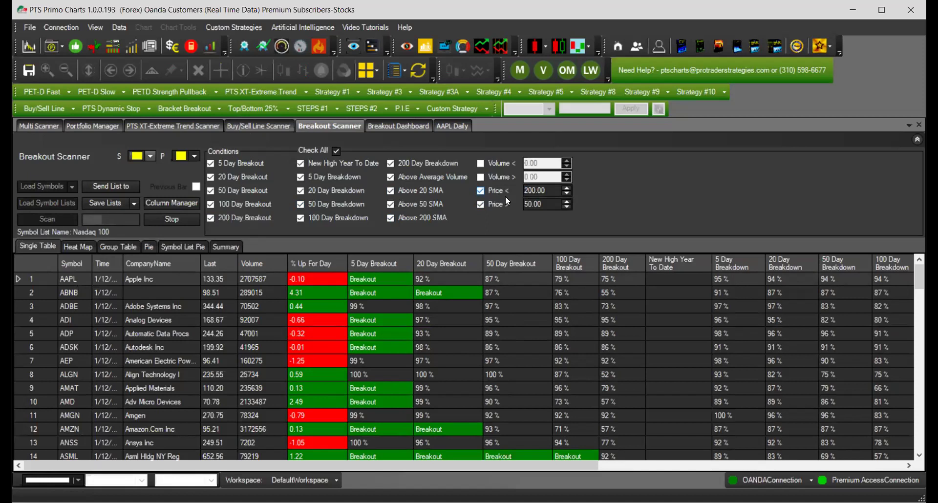
# Send the 5 Day Breakout result list to the Multi Scanner and the PTS XT-Extreme Trend scanner
pyautogui.click(131, 203)
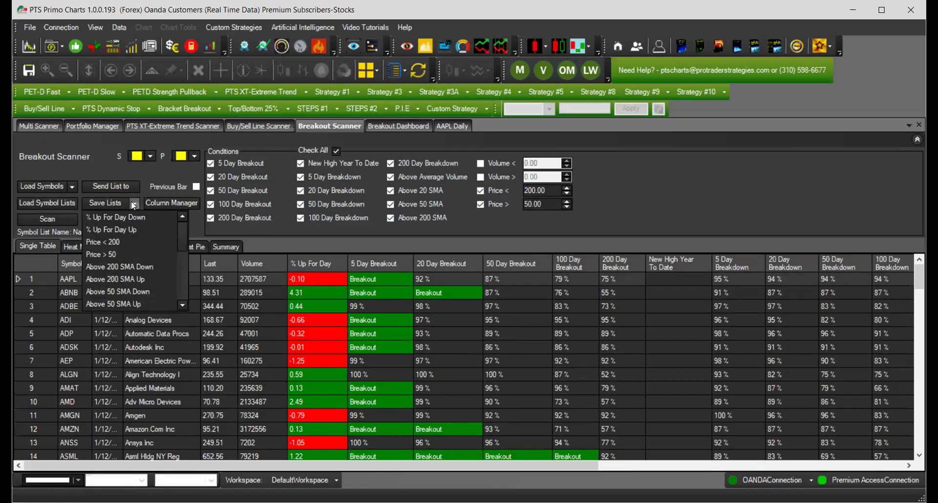
pyautogui.click(131, 201)
pyautogui.click(125, 186)
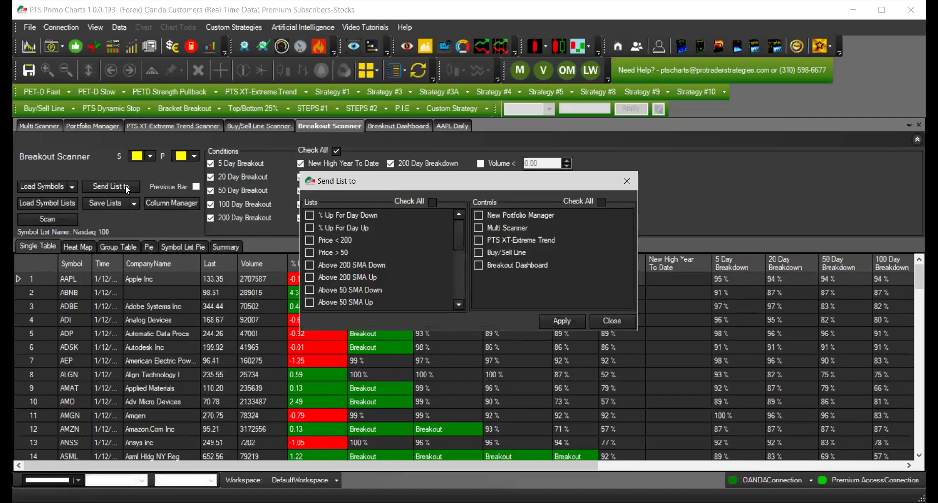
pyautogui.moveTo(458, 233); pyautogui.dragTo(459, 266)
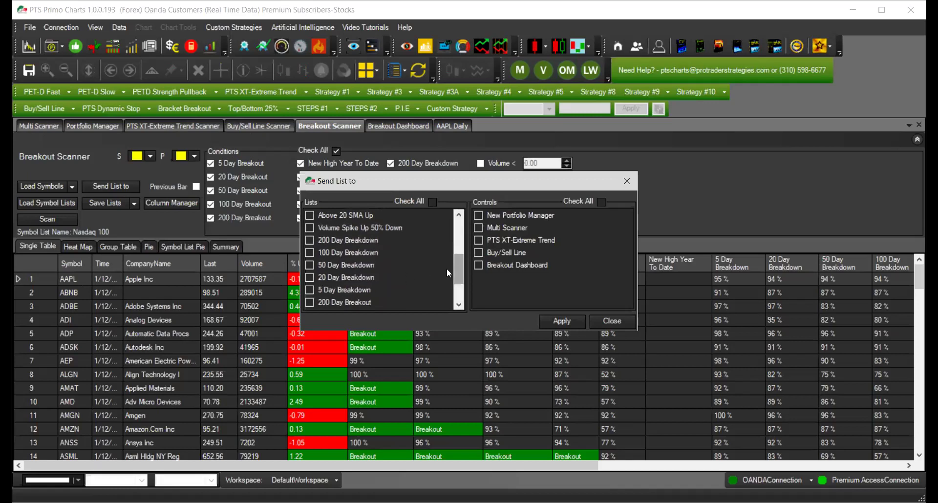
pyautogui.moveTo(456, 268); pyautogui.dragTo(457, 284)
pyautogui.click(309, 302)
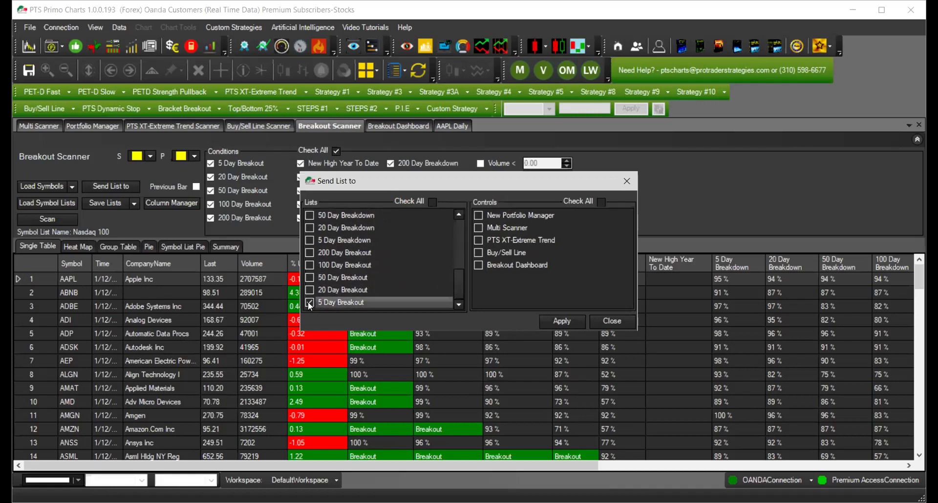
pyautogui.click(477, 227)
pyautogui.click(480, 239)
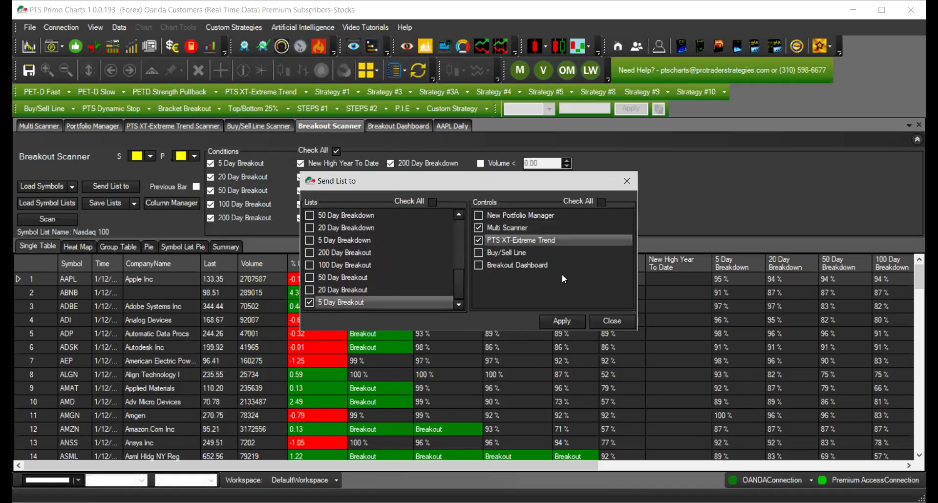
pyautogui.click(563, 321)
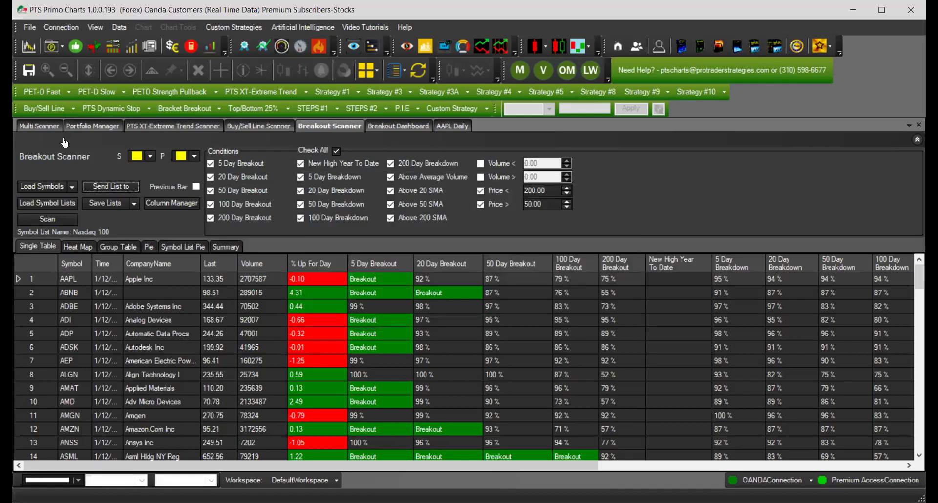
# Check the 5 Day Breakout symbols loaded in the Multi Scanner and compare them with the Breakout Scanner's 5 Day Breakout condition
pyautogui.click(53, 128)
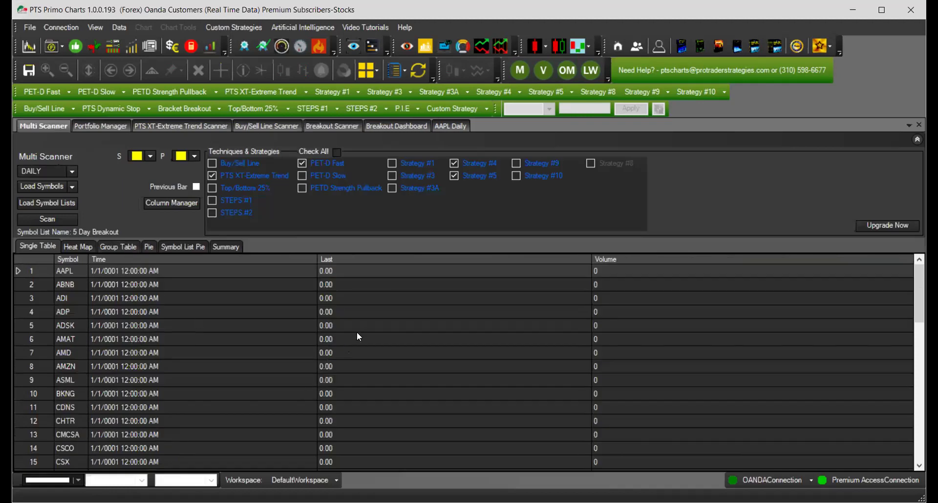
pyautogui.scroll(-12, 359, 337)
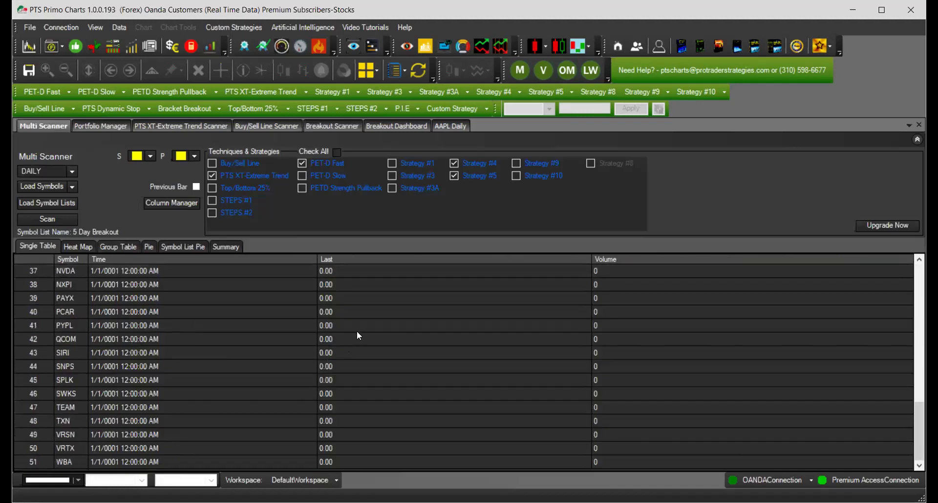
pyautogui.scroll(11, 345, 327)
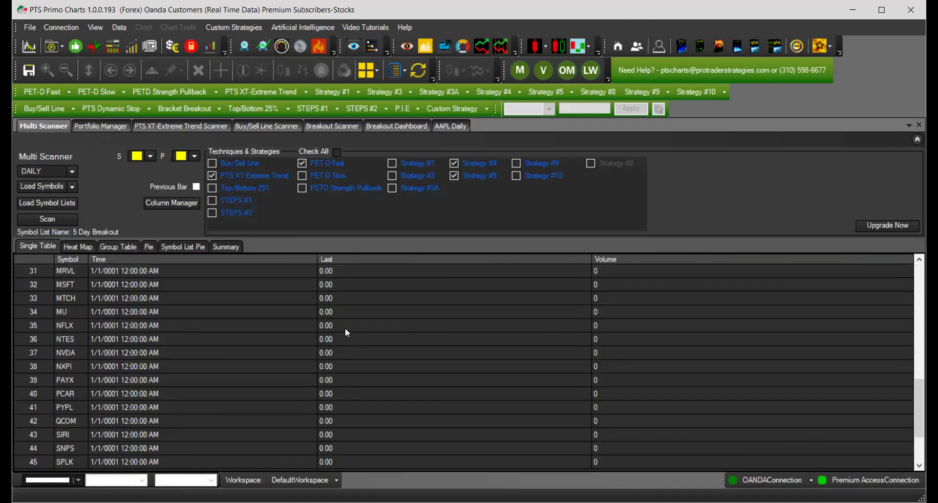
pyautogui.click(334, 128)
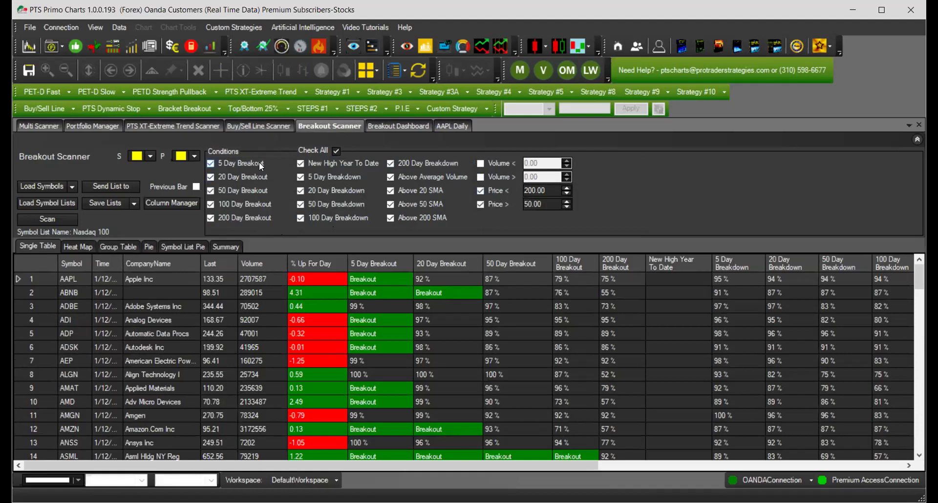
# Scan the 5 Day Breakout list in the Multi Scanner and sort the results by Strategy #4
pyautogui.click(46, 127)
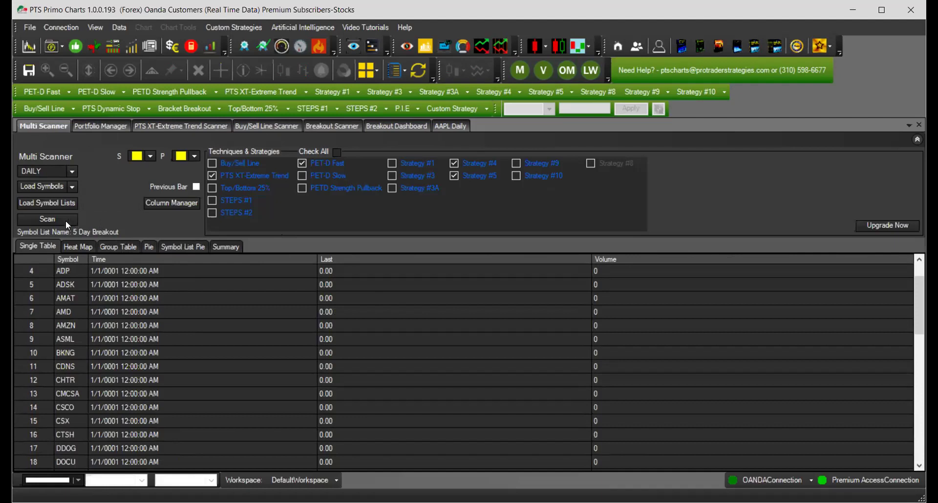
pyautogui.click(47, 220)
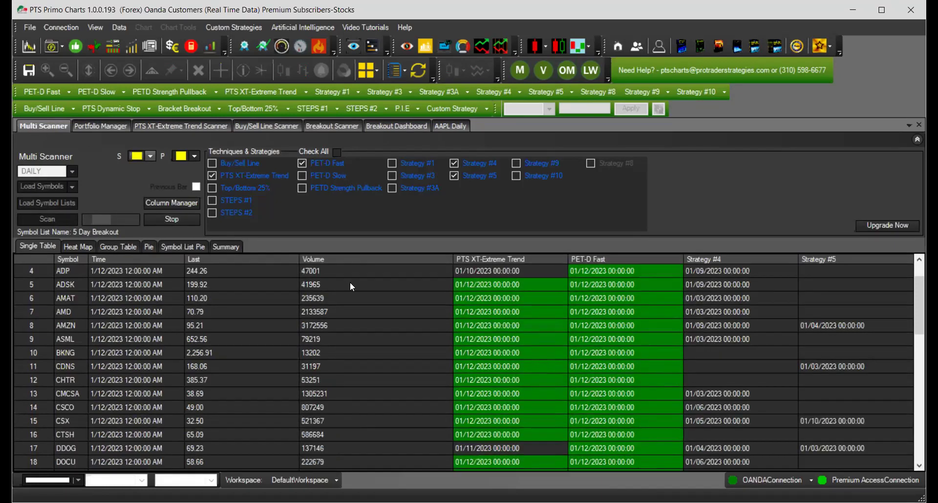
pyautogui.click(762, 259)
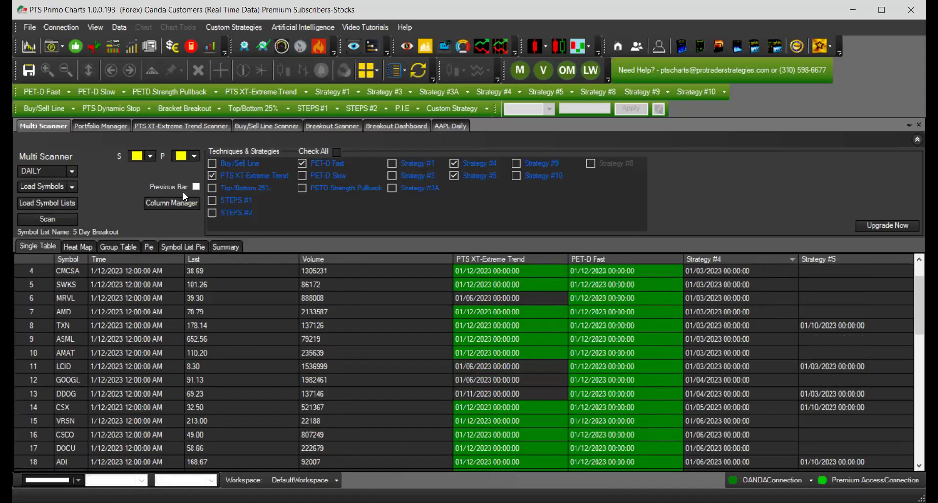
# Scan the 5 Day Breakout list in the PTS XT-Extreme Trend Scanner and sort the results by Bars Count
pyautogui.click(175, 126)
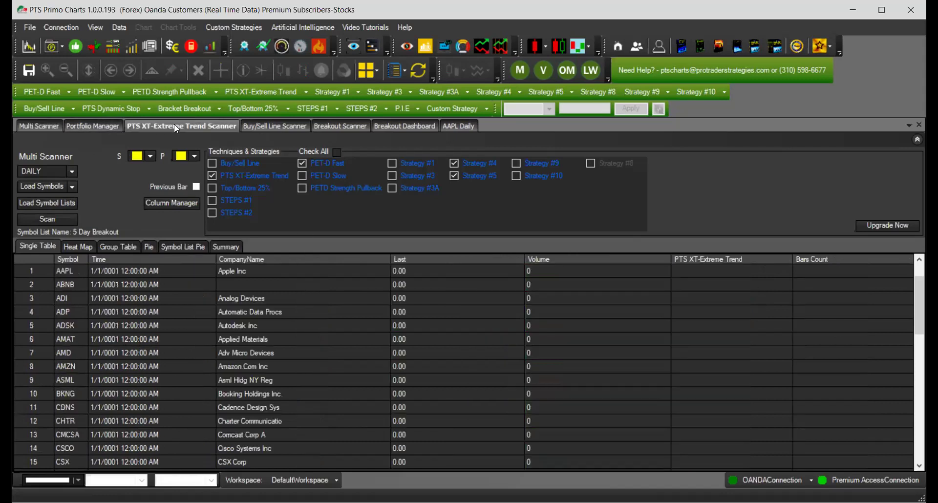
pyautogui.click(66, 218)
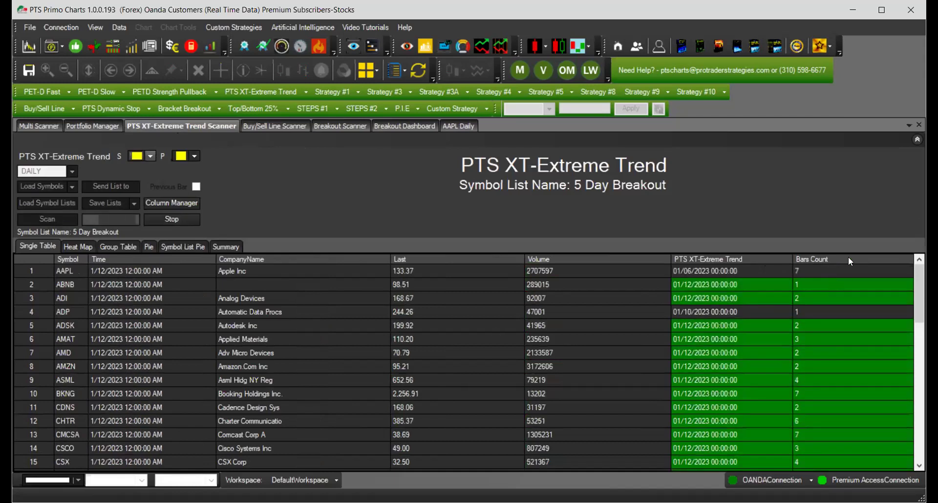
pyautogui.click(825, 257)
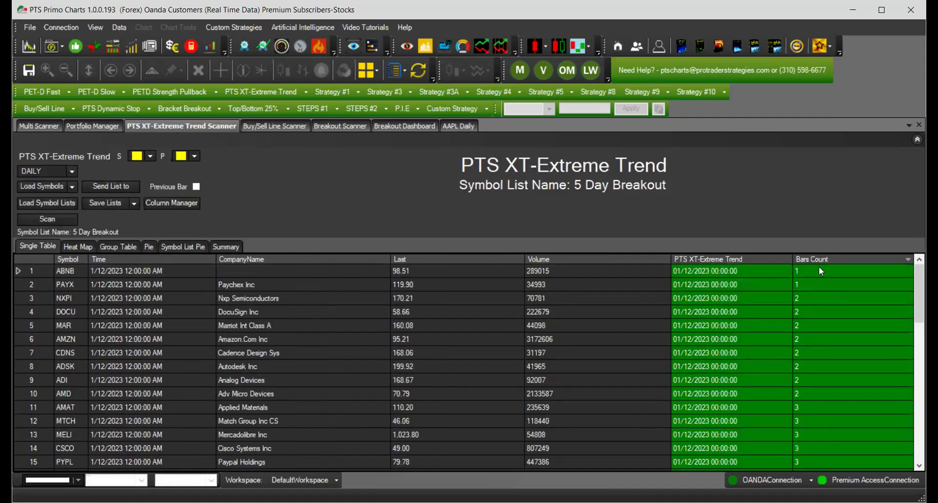
# Reverse the Bars Count sort order in the XT-Extreme Trend results and show the top symbol, NTES, on the daily chart
pyautogui.click(819, 260)
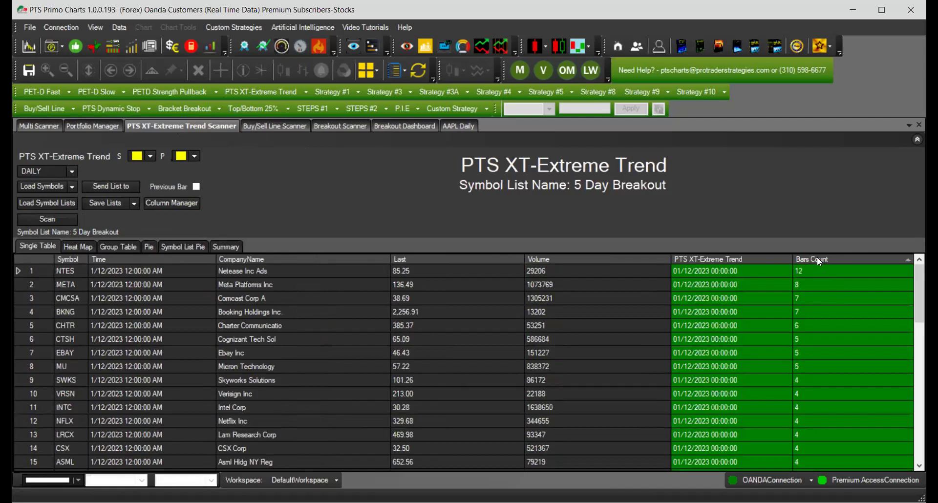
pyautogui.click(66, 271)
pyautogui.click(465, 128)
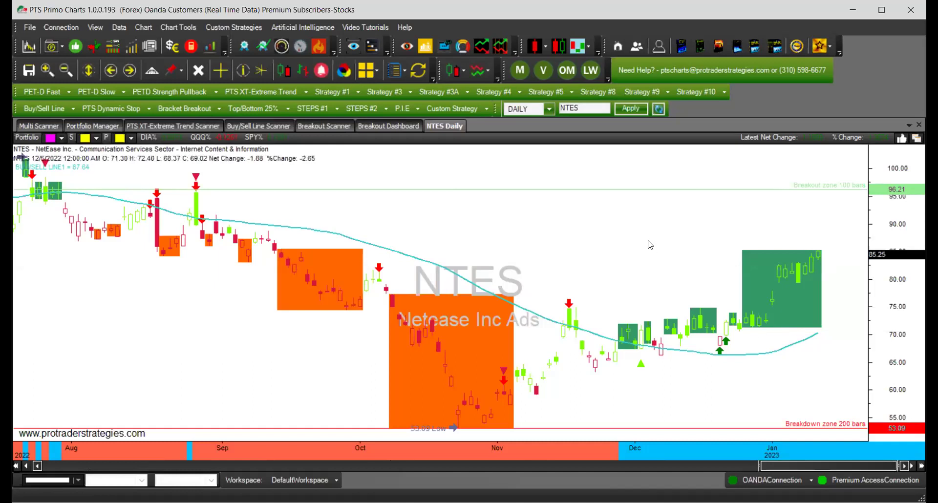
# Load the Nasdaq 100 symbol list into the Breakout Dashboard and look through its breakout columns
pyautogui.click(331, 127)
pyautogui.click(401, 128)
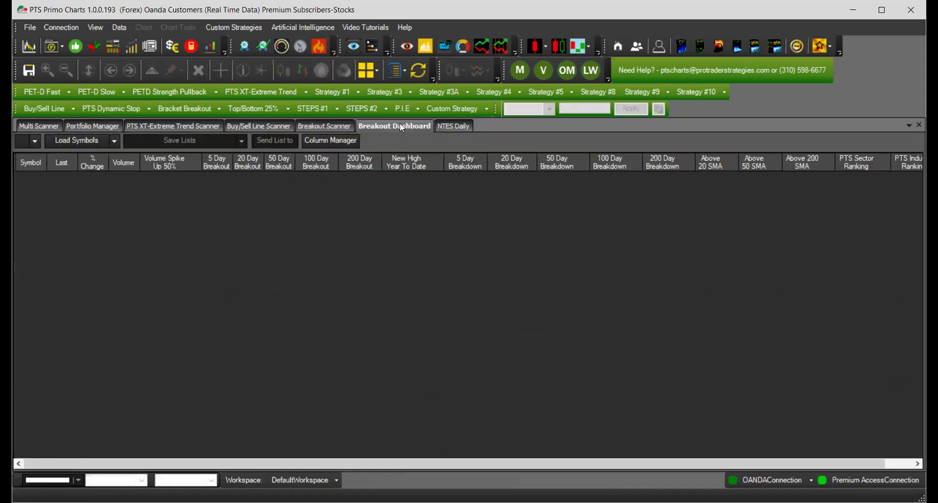
pyautogui.click(336, 127)
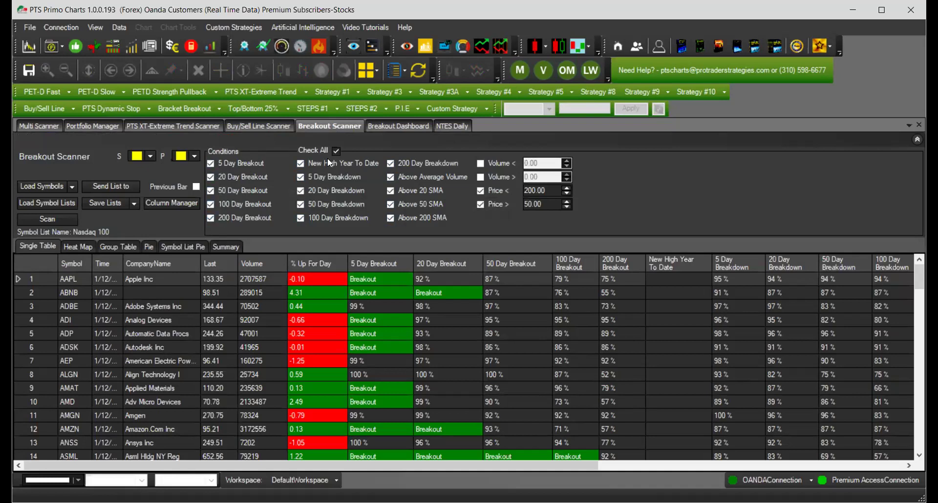
pyautogui.click(401, 128)
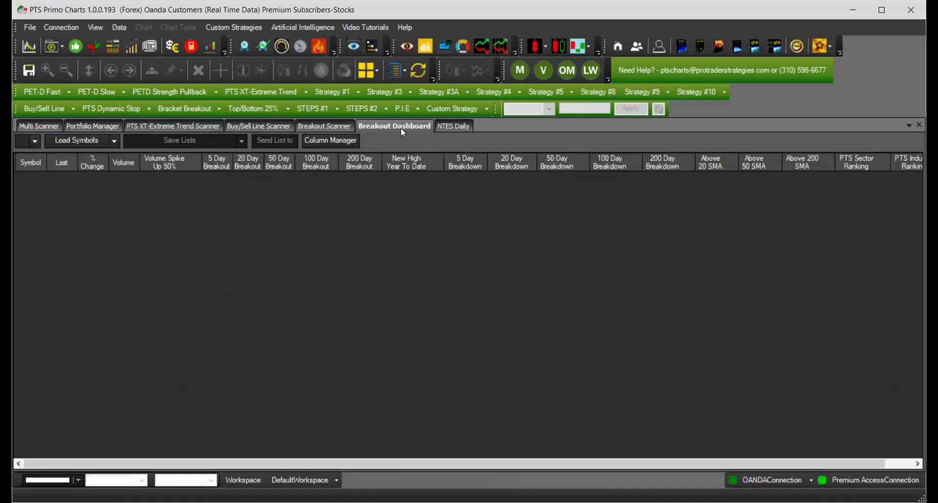
pyautogui.click(115, 141)
pyautogui.click(96, 178)
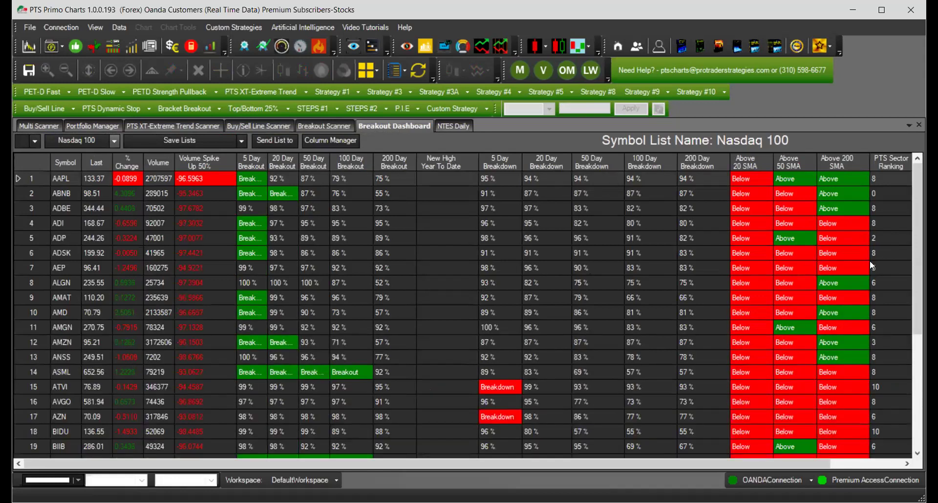
pyautogui.scroll(-1, 870, 260)
# View the Breakout Scanner's Nasdaq 100 results as a heat map and a group table, and compare them with the Breakout Dashboard
pyautogui.click(324, 126)
pyautogui.click(77, 247)
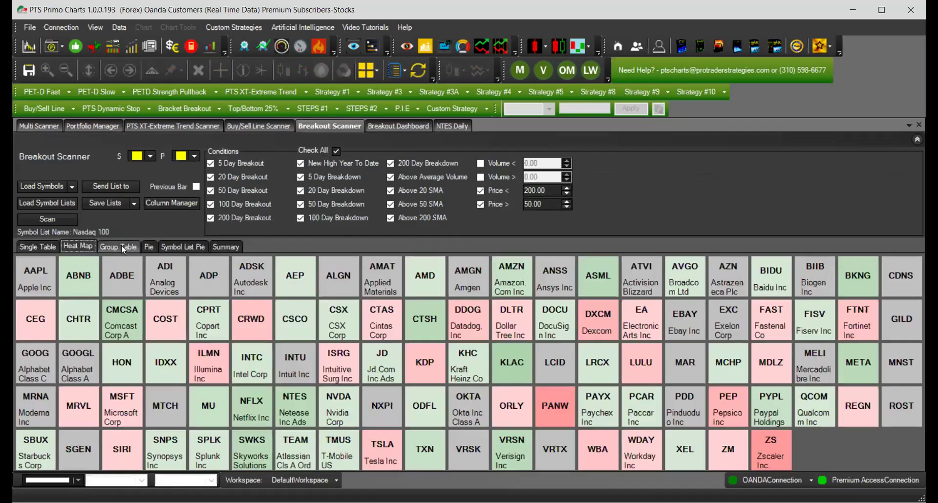
pyautogui.click(122, 245)
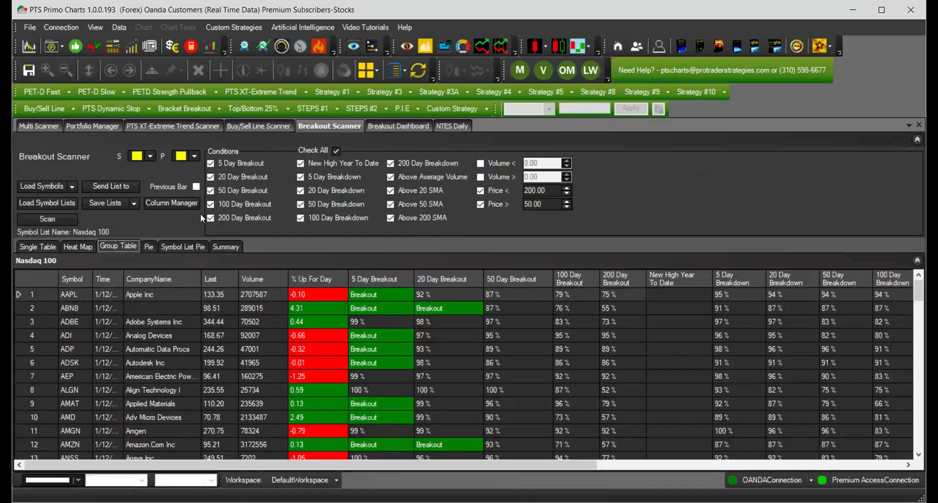
pyautogui.click(394, 123)
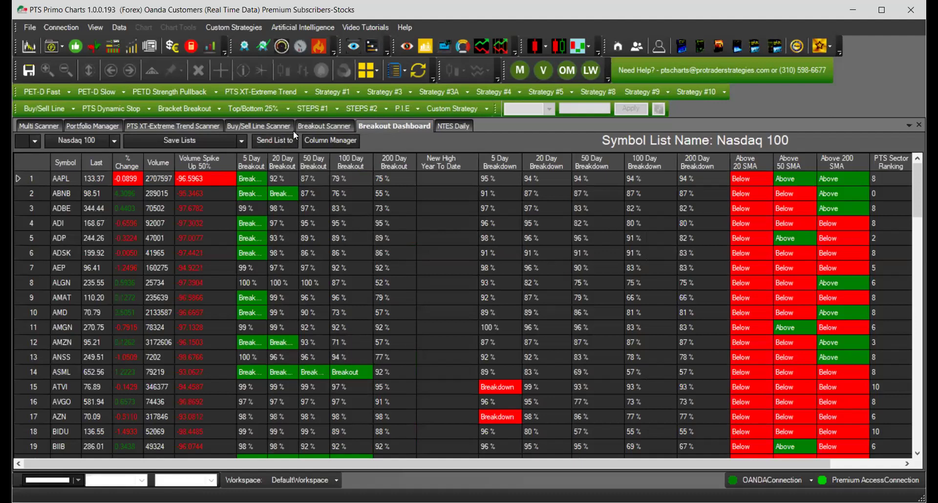
pyautogui.click(347, 126)
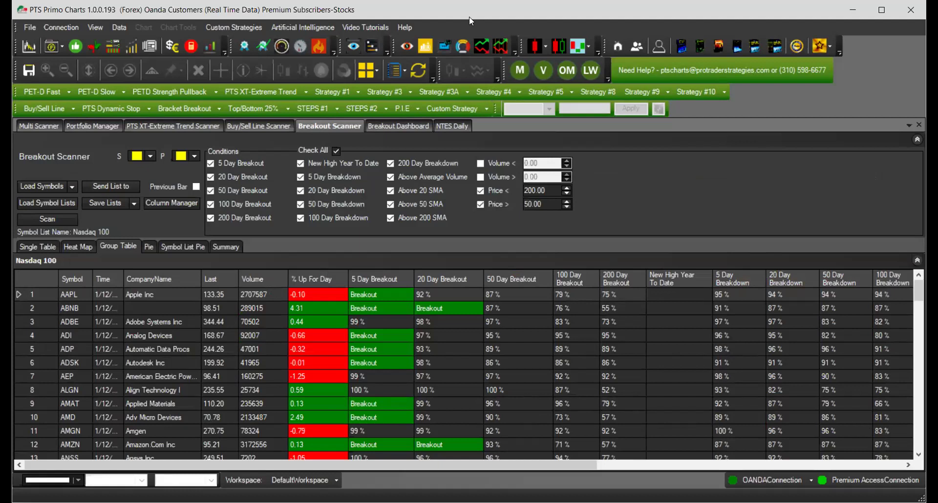
# Arrange the scanners and the NTES daily chart side by side, and review the chart over longer and shorter time ranges
pyautogui.click(369, 74)
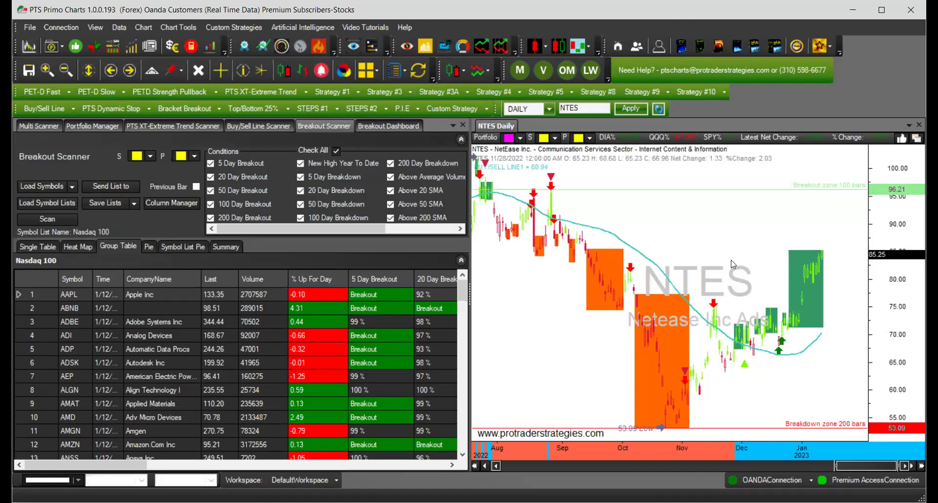
pyautogui.scroll(-3, 777, 272)
pyautogui.scroll(-4, 777, 272)
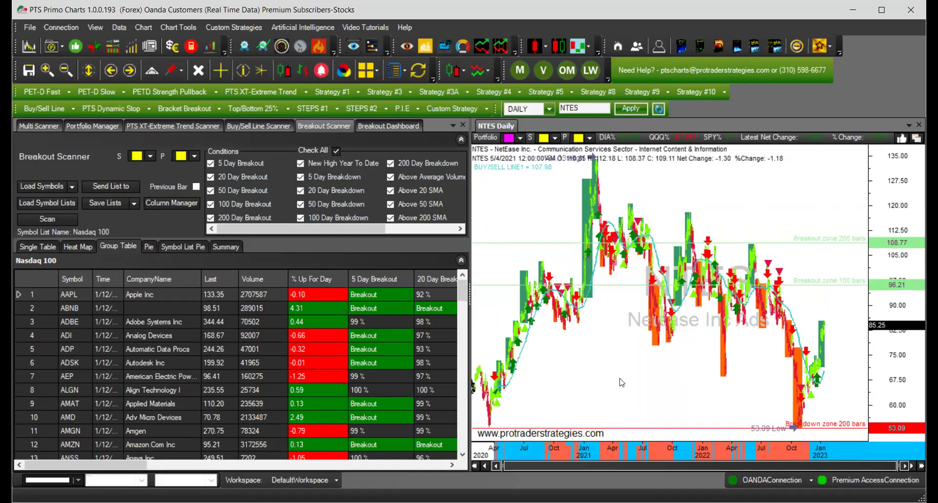
pyautogui.scroll(5, 722, 359)
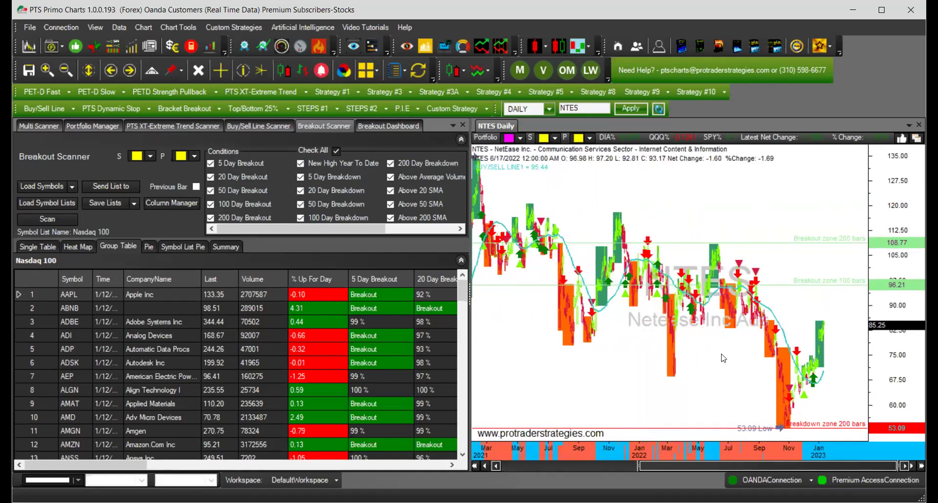
pyautogui.scroll(1, 724, 357)
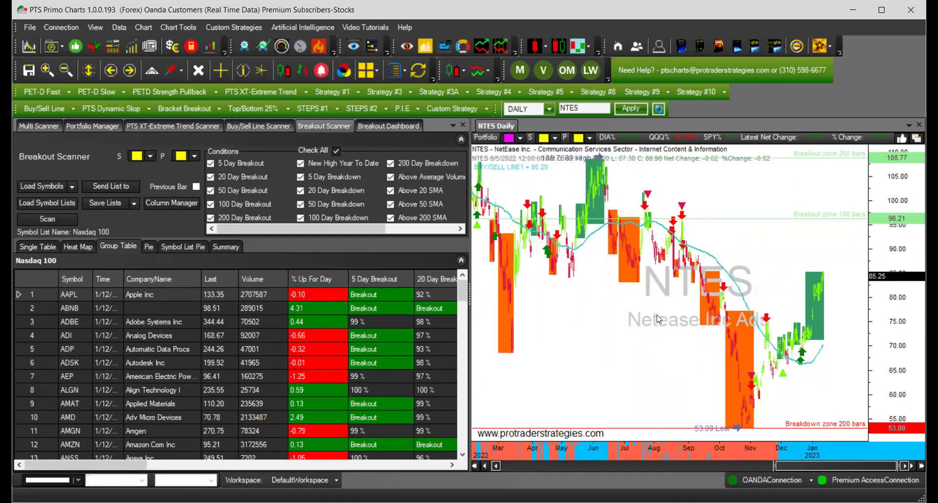
pyautogui.scroll(2, 655, 318)
pyautogui.scroll(2, 656, 318)
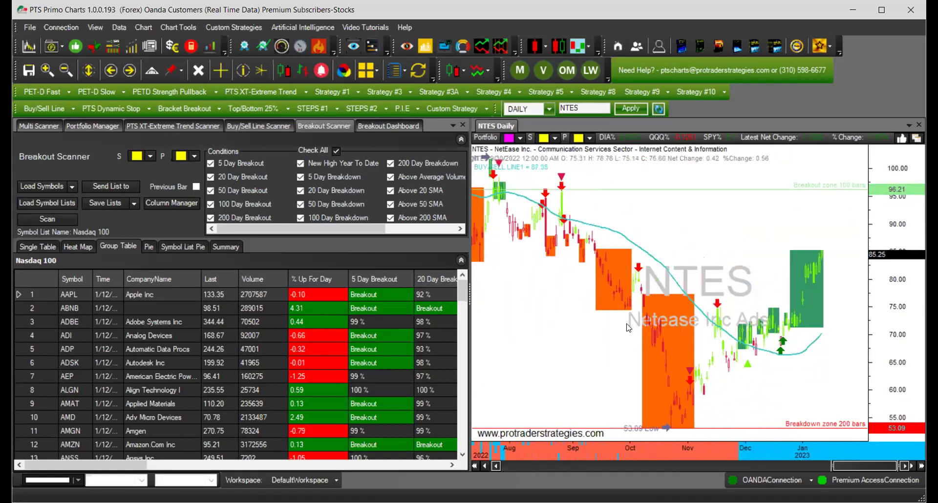
pyautogui.scroll(-5, 628, 328)
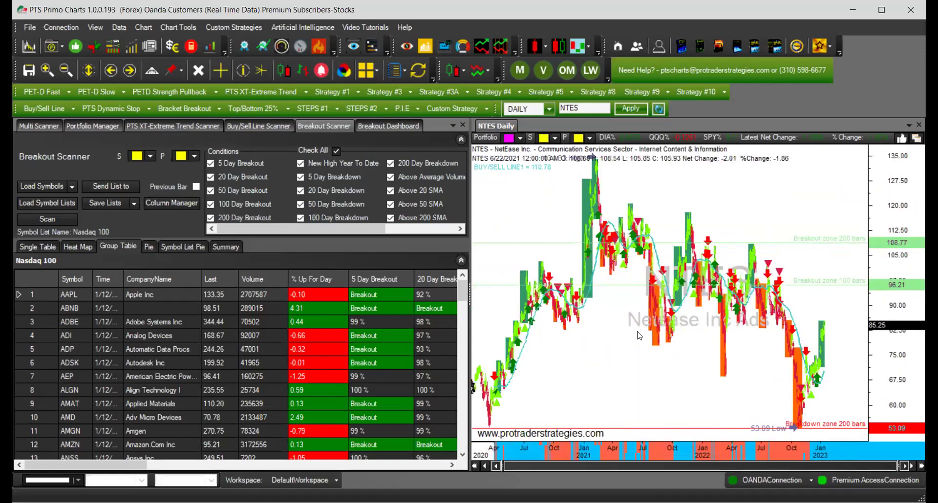
pyautogui.scroll(5, 637, 332)
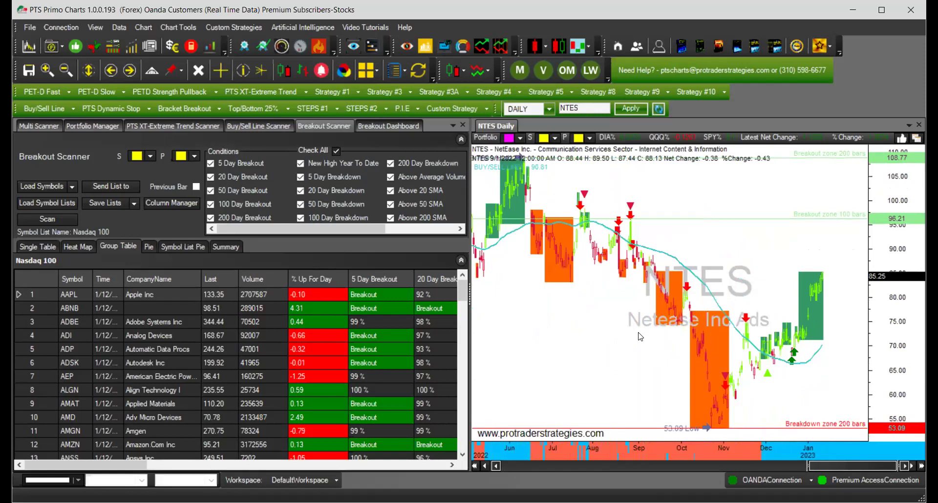
# Open a 5-minute SPY chart with a bar history of 2000 and review its full range
pyautogui.click(29, 46)
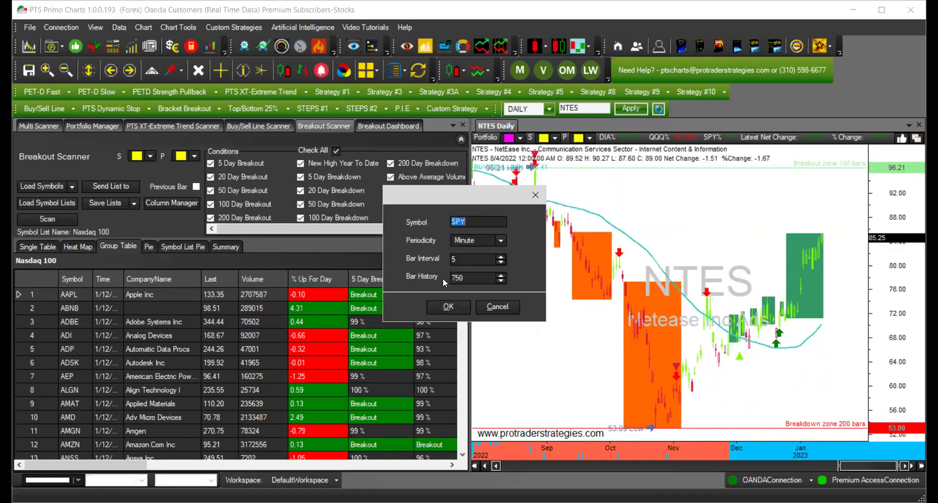
pyautogui.moveTo(479, 281); pyautogui.dragTo(451, 279)
pyautogui.write('2000')
pyautogui.click(464, 307)
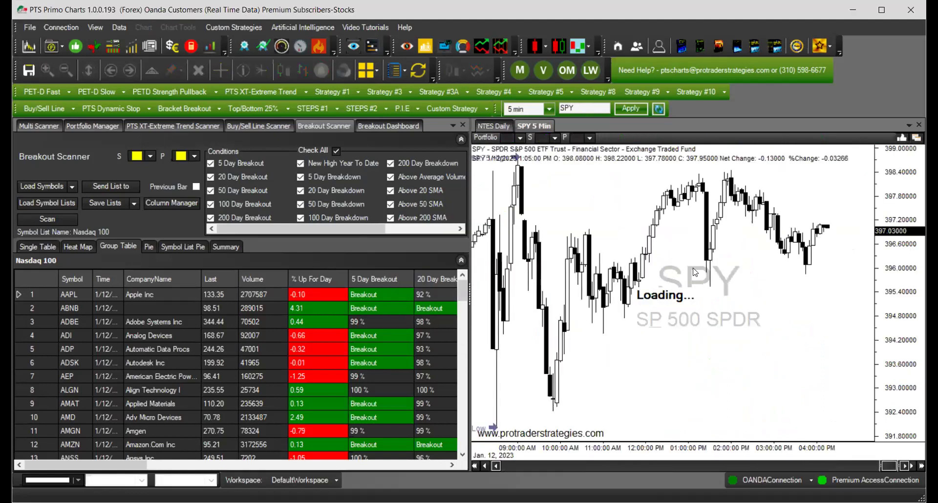
pyautogui.scroll(-5, 782, 293)
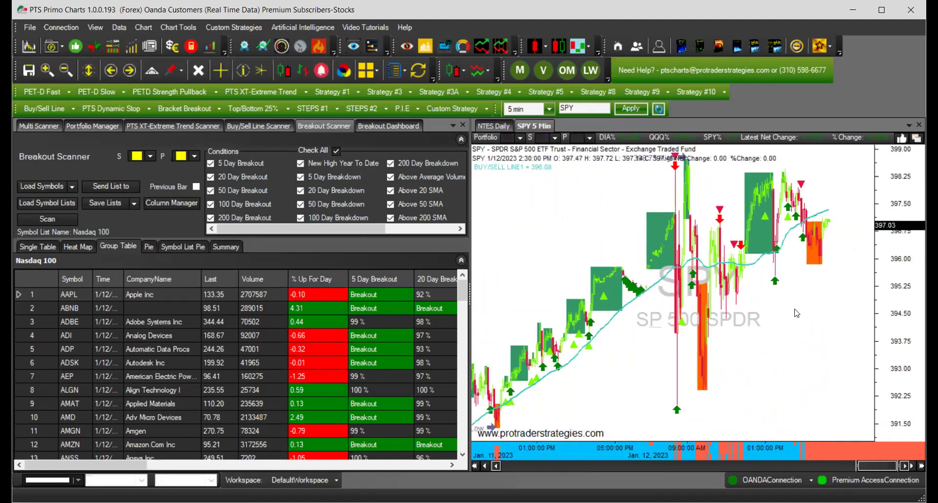
pyautogui.scroll(-5, 820, 305)
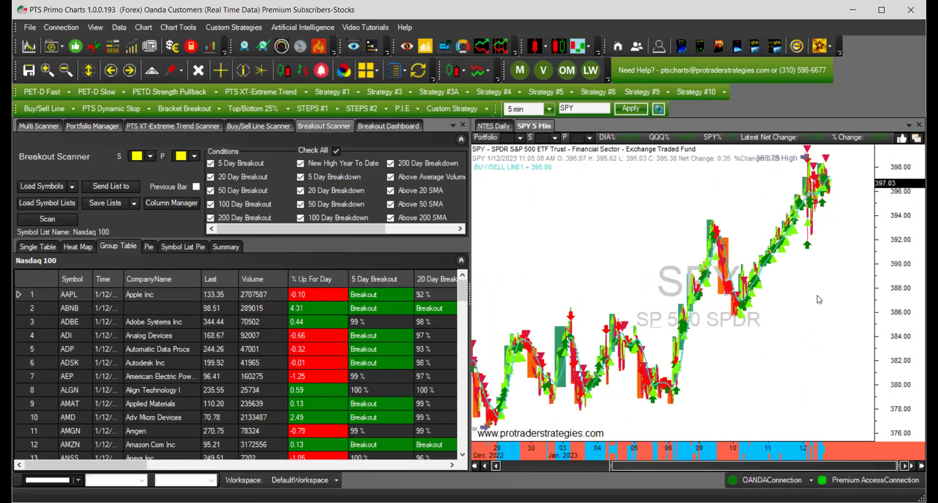
pyautogui.scroll(-2, 823, 300)
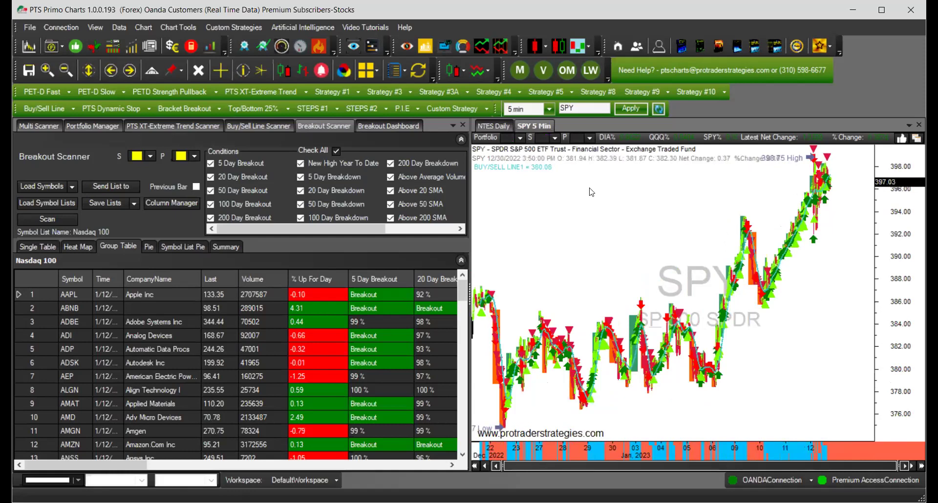
# Compare the NTES and SPY charts, and switch the SPY chart's periodicity to DAILY
pyautogui.click(499, 126)
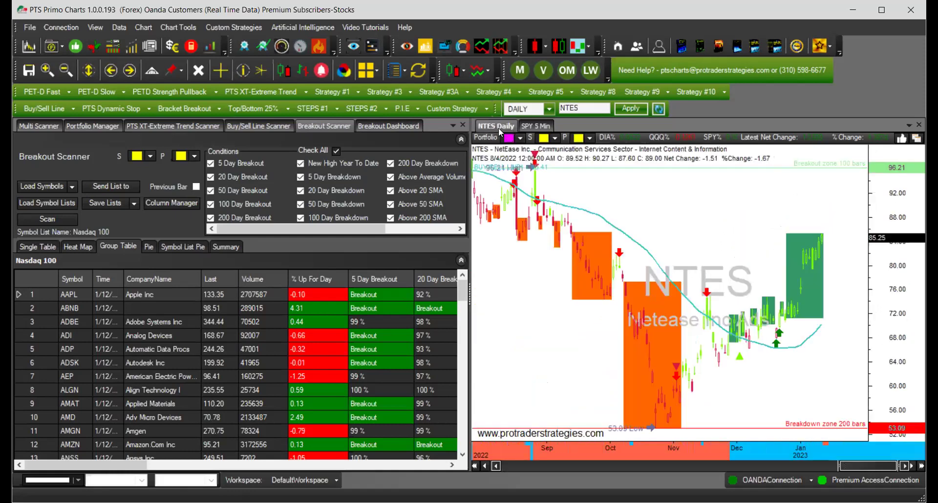
pyautogui.click(534, 125)
pyautogui.click(548, 109)
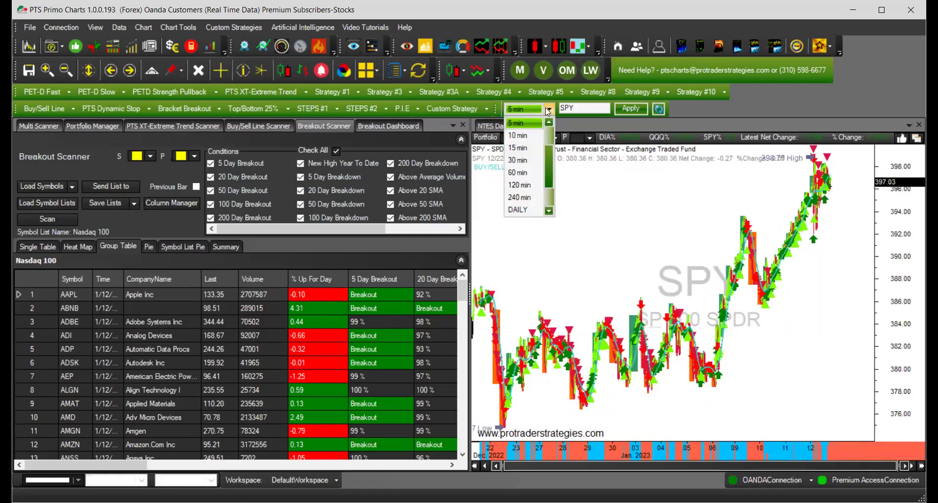
pyautogui.click(530, 208)
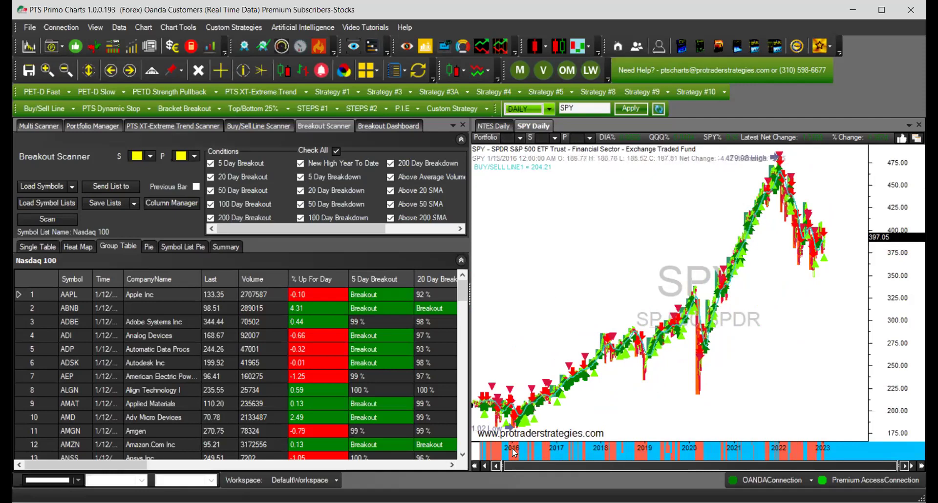
# Return to the NTES daily chart and open the PET-D Master Scanner
pyautogui.click(494, 126)
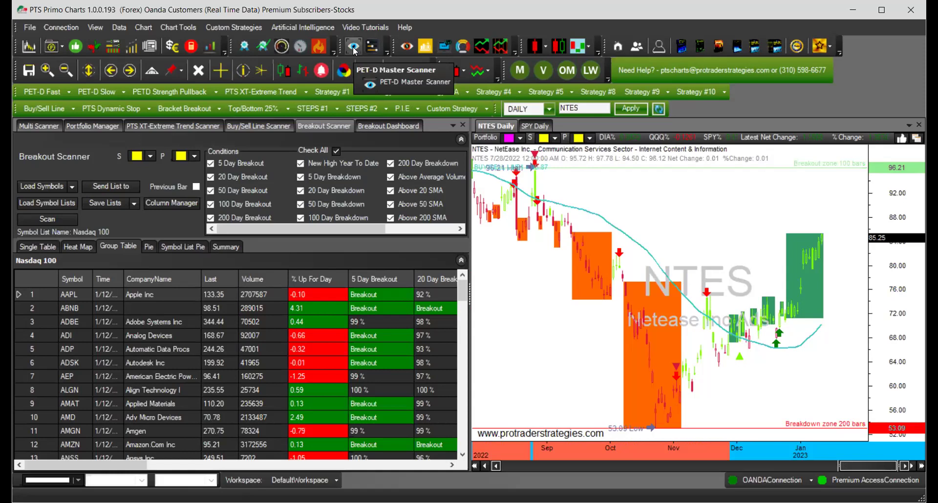
pyautogui.click(354, 49)
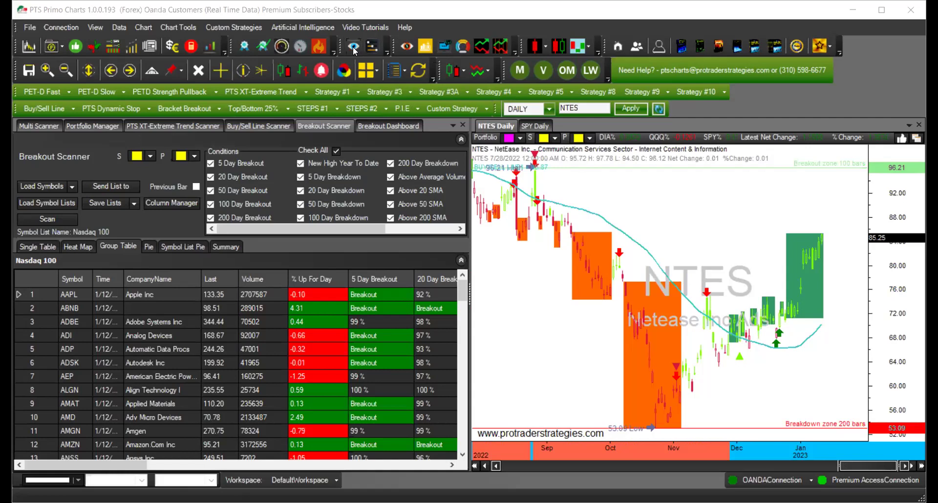